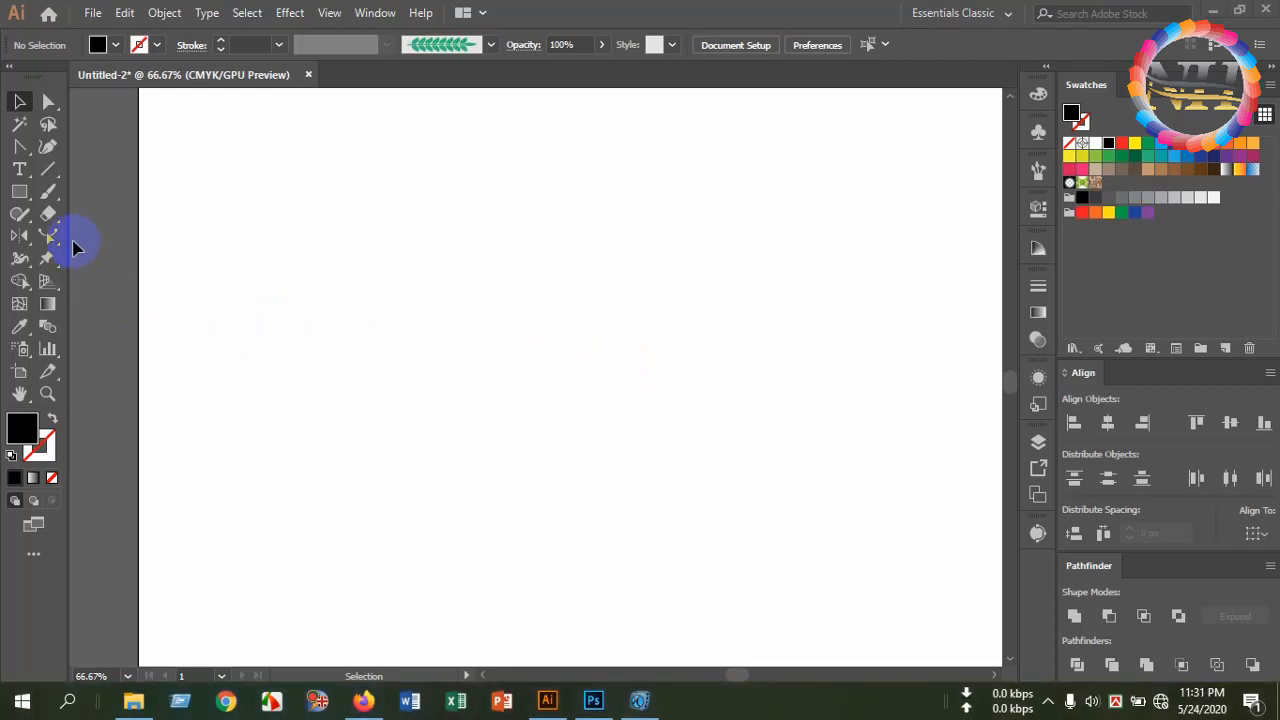
- Draw a black rectangle and a larger square beside it, filling the square with dark green
{"action": "left_click", "coordinate": [24, 287]}
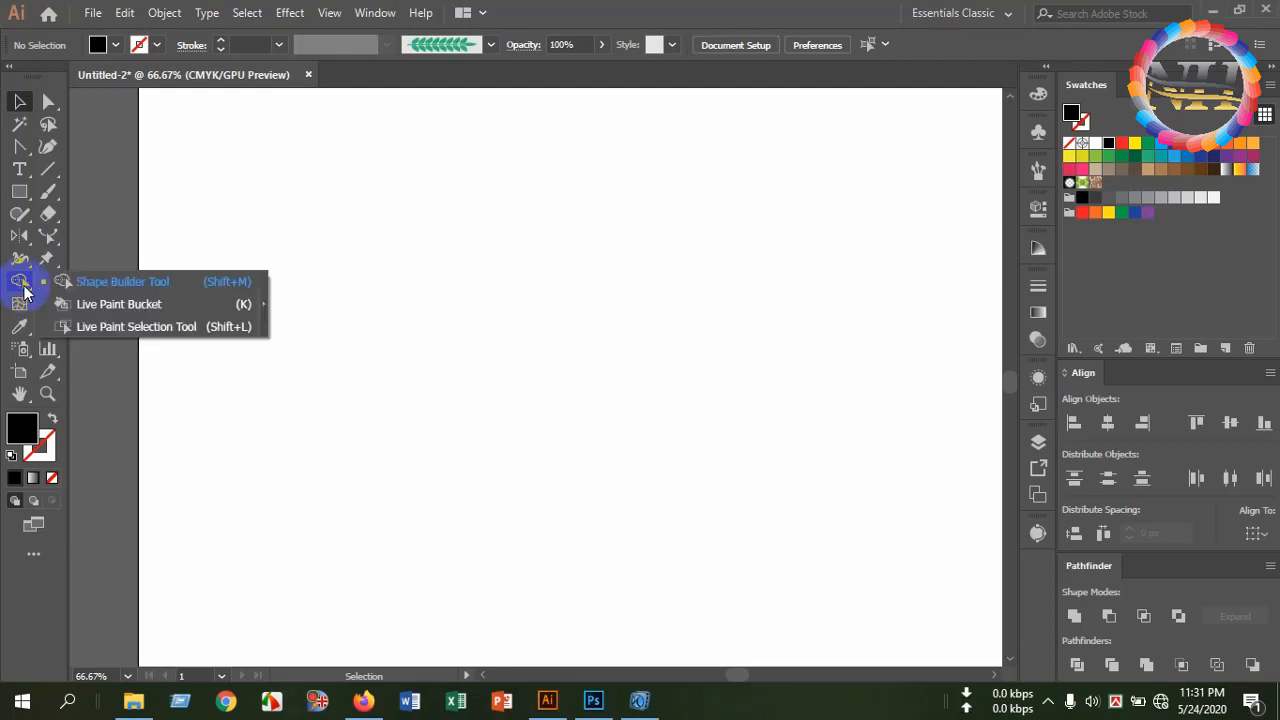
{"action": "left_click", "coordinate": [22, 286]}
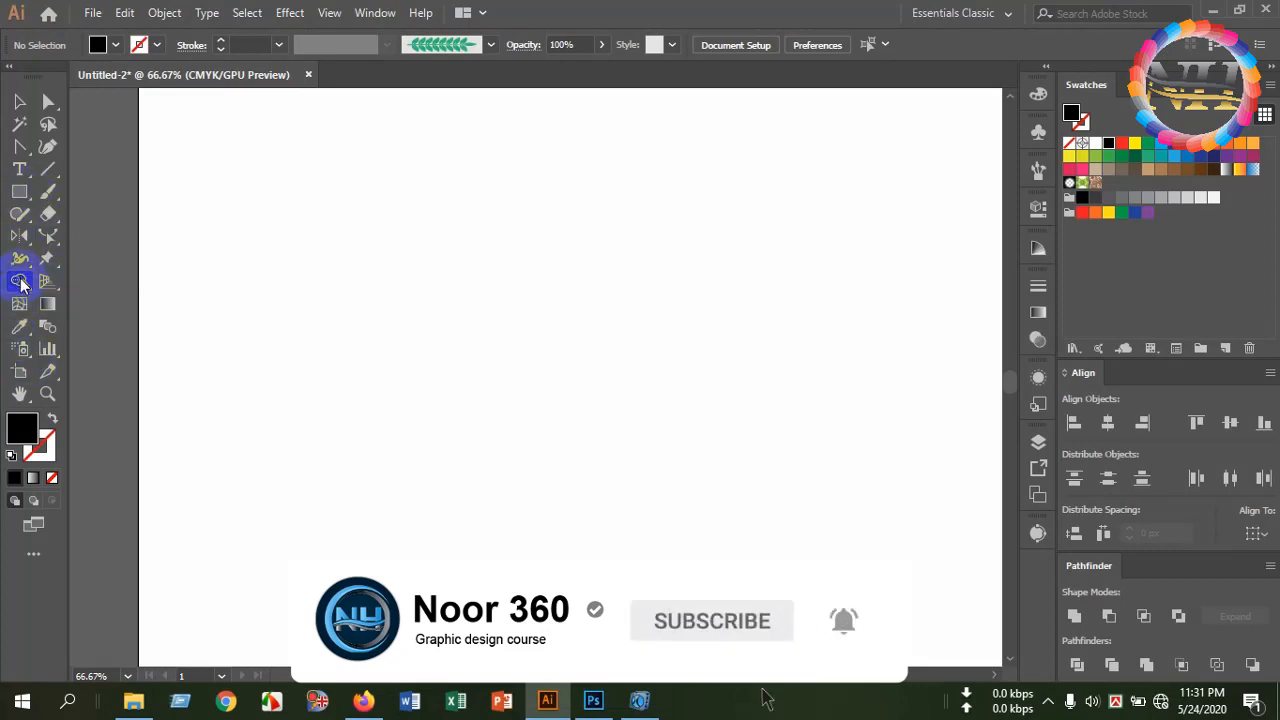
{"action": "left_click", "coordinate": [21, 198]}
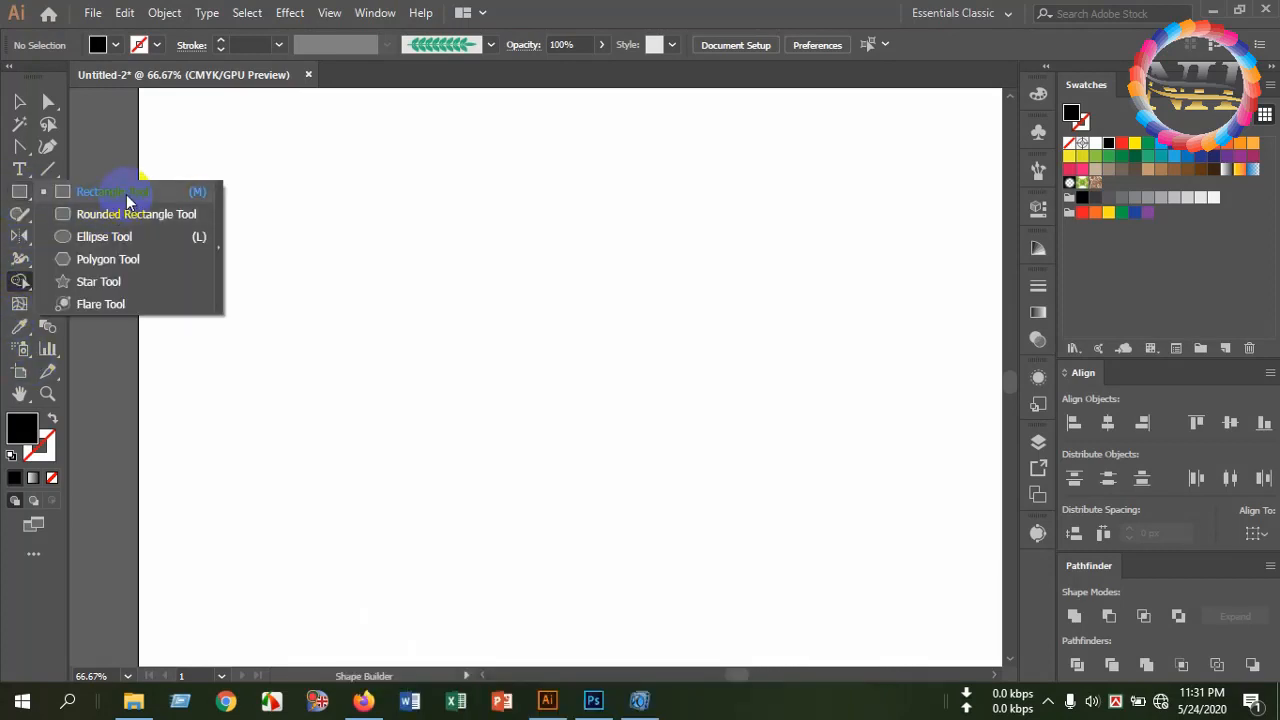
{"action": "left_click", "coordinate": [180, 191]}
{"action": "left_click_drag", "start_coordinate": [269, 228], "coordinate": [413, 391]}
{"action": "left_click_drag", "start_coordinate": [509, 237], "coordinate": [721, 449]}
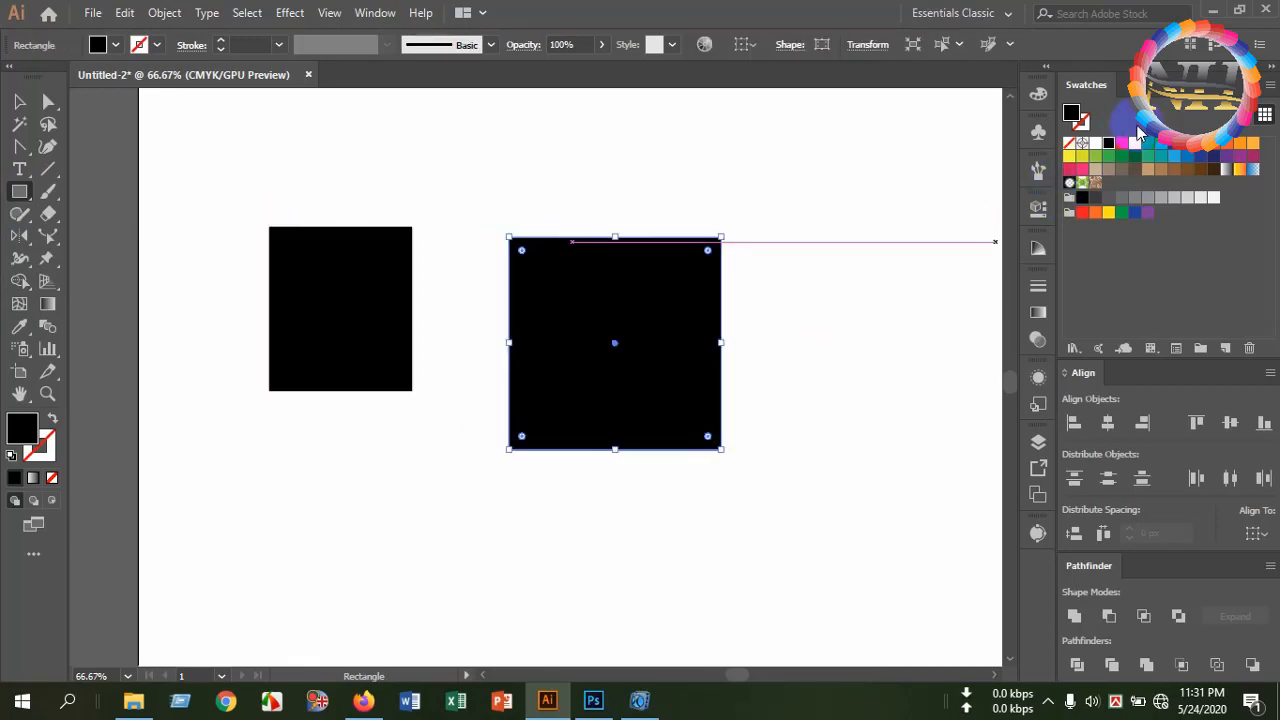
{"action": "left_click", "coordinate": [1134, 157]}
{"action": "left_click", "coordinate": [420, 157]}
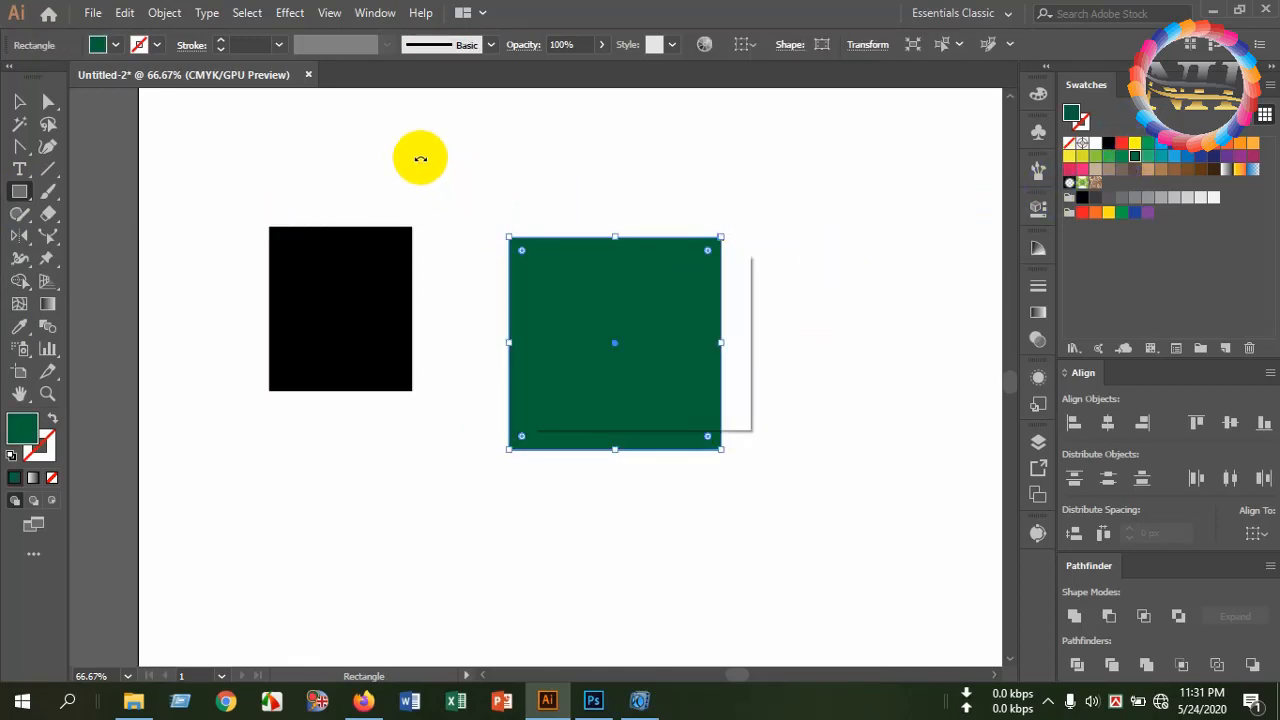
{"action": "left_click", "coordinate": [686, 382]}
- Add three smaller rectangles around the green square, filled with gray, orange-red and purple
{"action": "left_click_drag", "start_coordinate": [379, 144], "coordinate": [474, 236]}
{"action": "left_click", "coordinate": [1133, 199]}
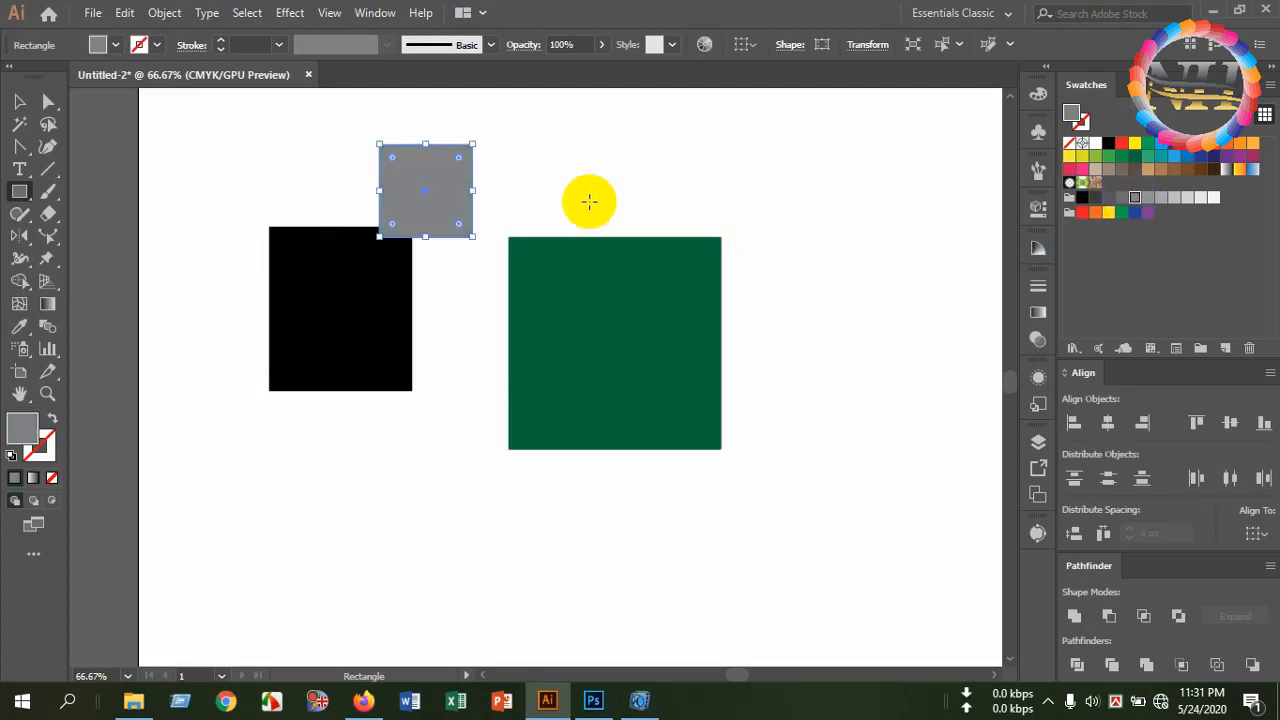
{"action": "left_click_drag", "start_coordinate": [633, 150], "coordinate": [734, 226]}
{"action": "left_click", "coordinate": [1182, 200]}
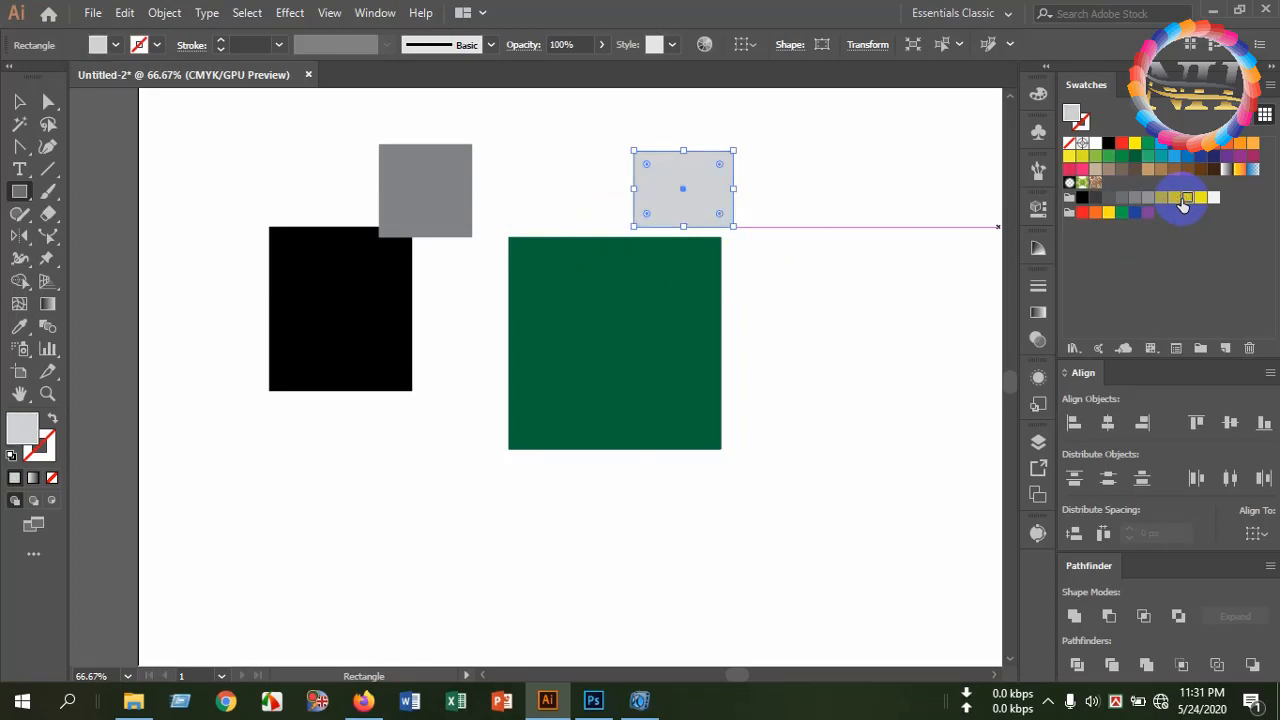
{"action": "left_click", "coordinate": [1121, 143]}
{"action": "left_click_drag", "start_coordinate": [787, 252], "coordinate": [853, 338]}
{"action": "left_click", "coordinate": [1238, 157]}
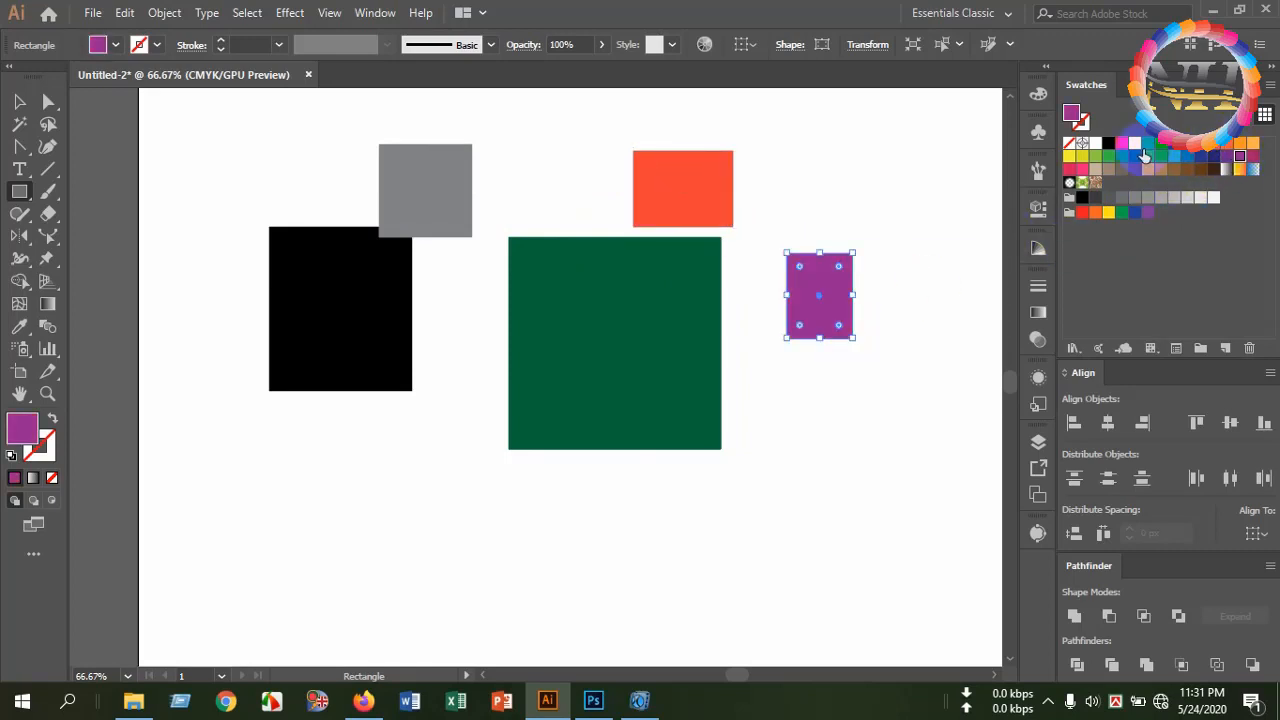
- Move the gray, green, orange-red and purple rectangles so that they overlap each other around the black rectangle
{"action": "left_click", "coordinate": [19, 101]}
{"action": "left_click", "coordinate": [292, 175]}
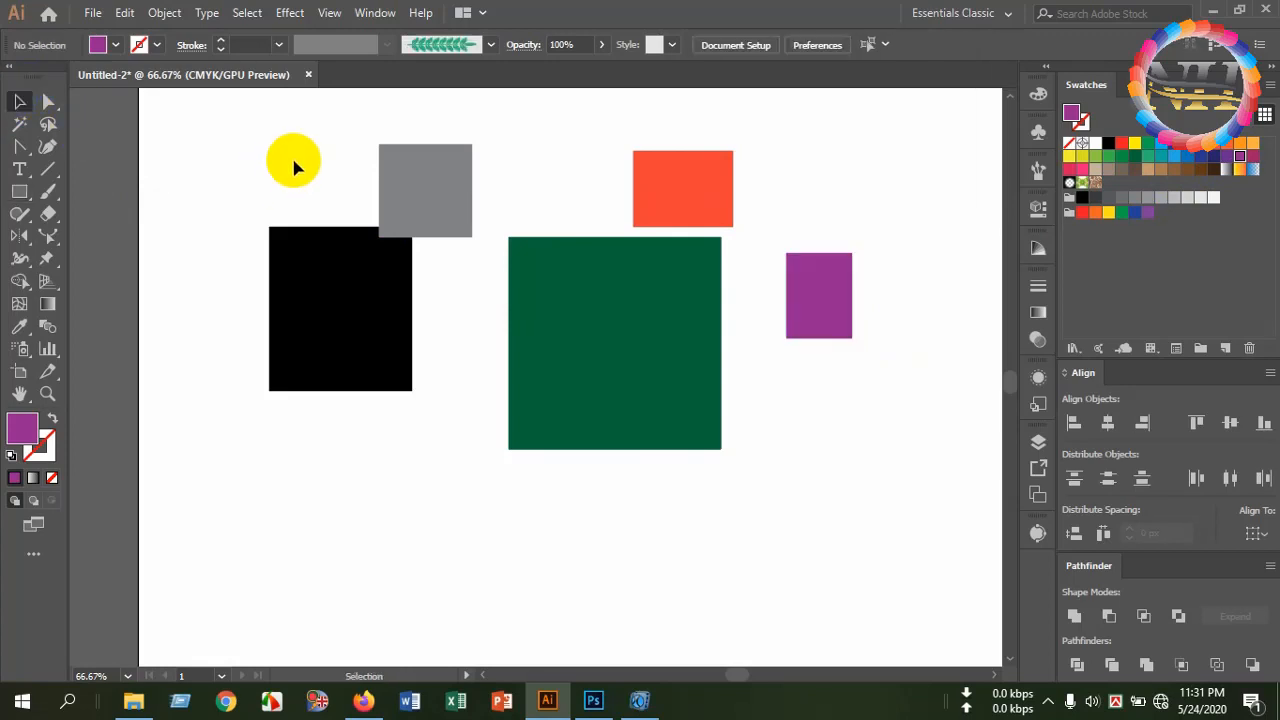
{"action": "left_click_drag", "start_coordinate": [440, 205], "coordinate": [405, 216]}
{"action": "left_click", "coordinate": [455, 314]}
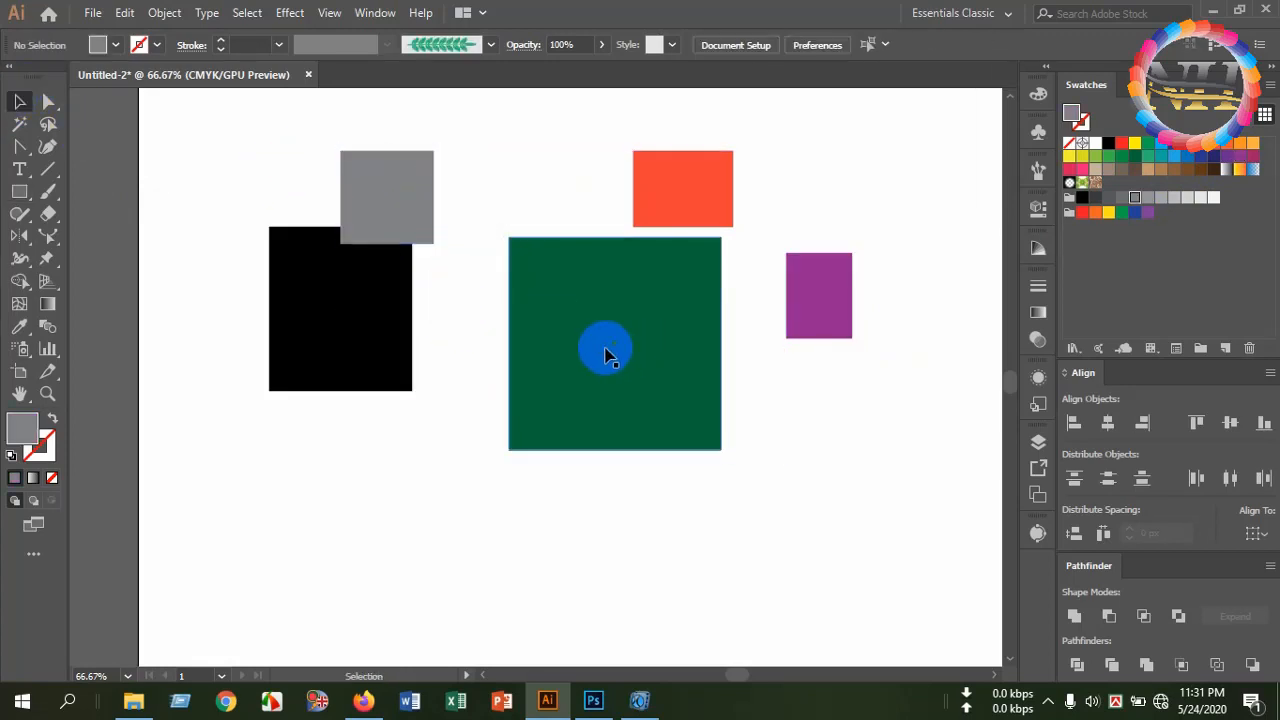
{"action": "left_click_drag", "start_coordinate": [612, 370], "coordinate": [481, 411]}
{"action": "left_click", "coordinate": [640, 343]}
{"action": "left_click_drag", "start_coordinate": [705, 205], "coordinate": [459, 273]}
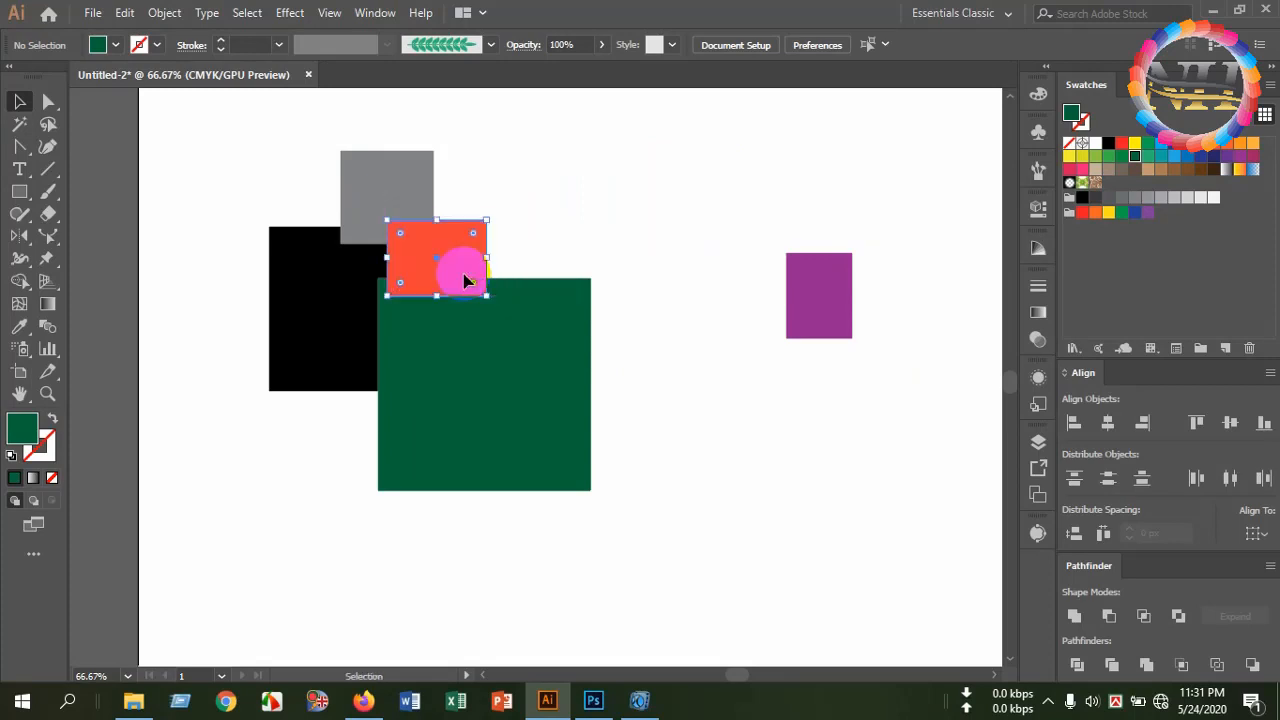
{"action": "left_click_drag", "start_coordinate": [830, 305], "coordinate": [360, 348]}
{"action": "left_click", "coordinate": [686, 449]}
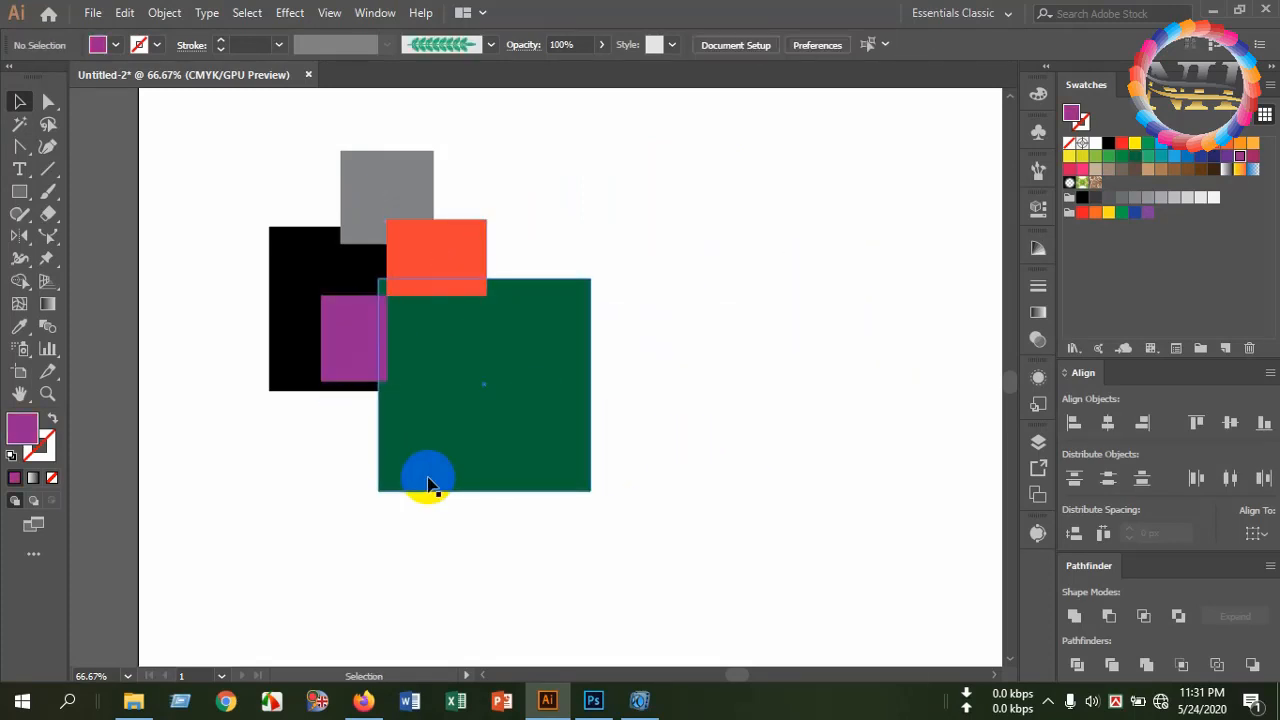
- Select all five rectangles and merge the outer regions of the green, orange-red and gray ones with the Shape Builder tool
{"action": "left_click_drag", "start_coordinate": [217, 167], "coordinate": [550, 488]}
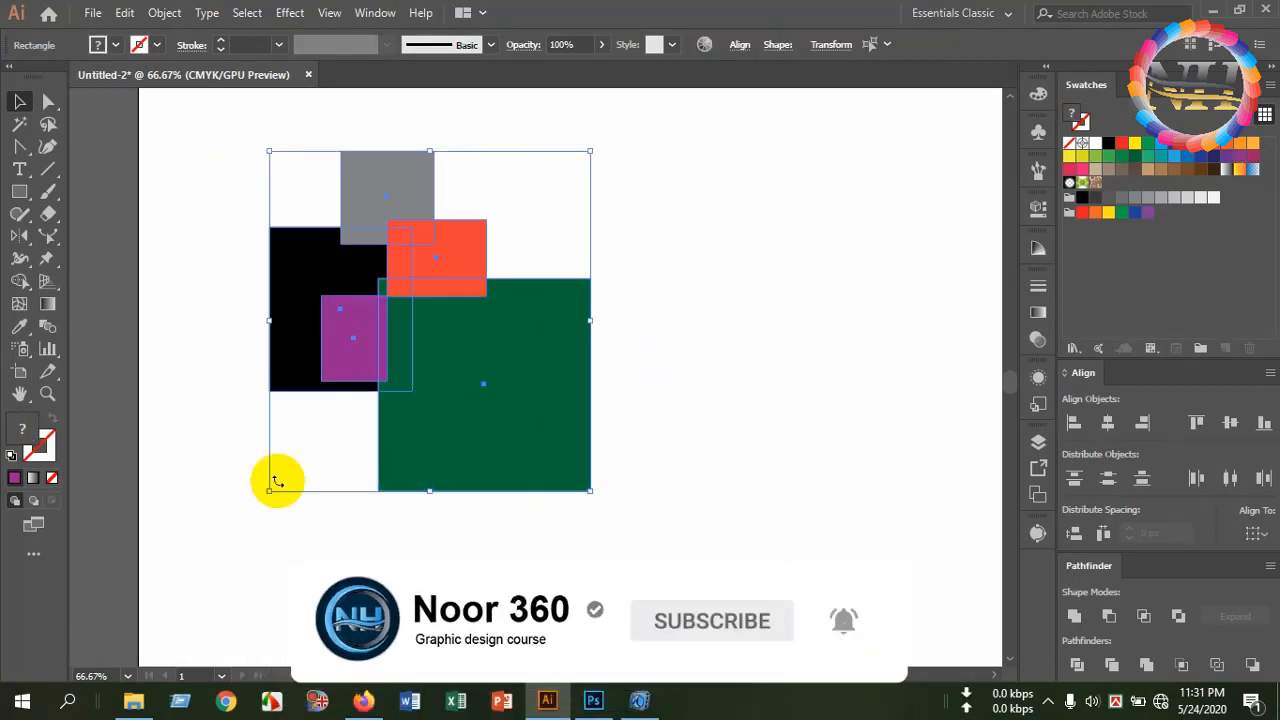
{"action": "left_click", "coordinate": [19, 280]}
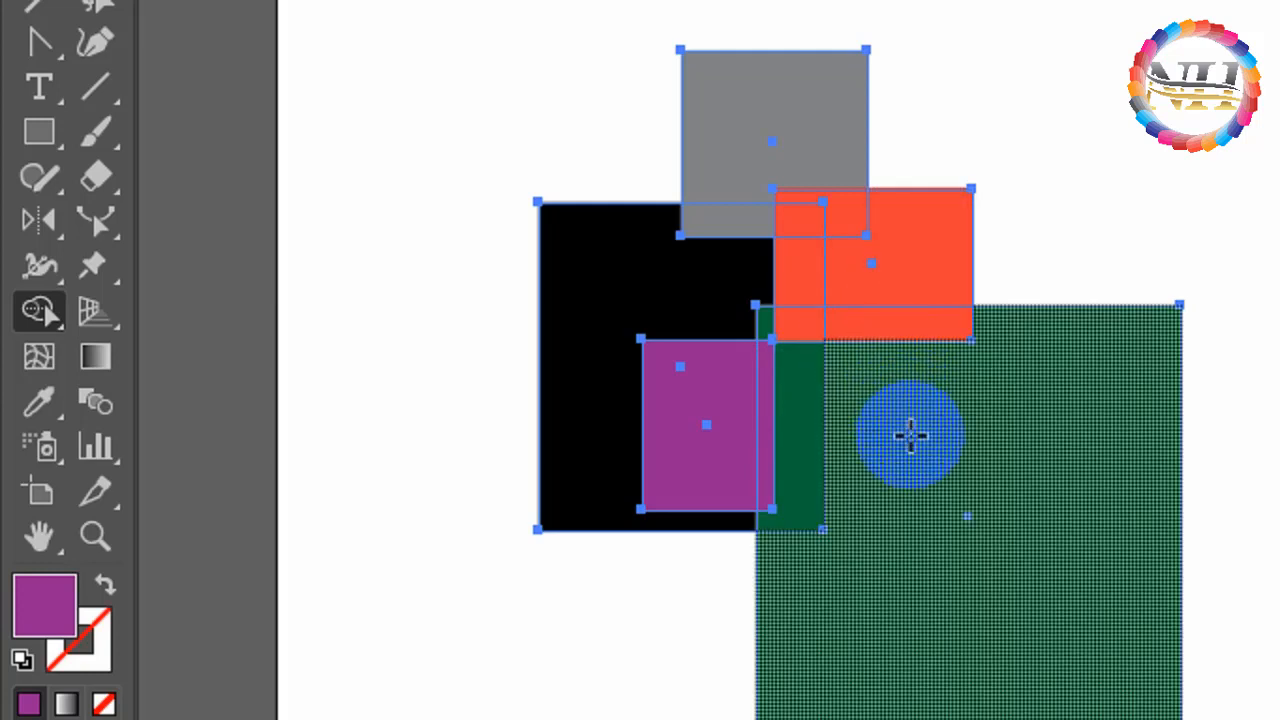
{"action": "mouse_move", "coordinate": [909, 420]}
{"action": "left_mouse_down"}
{"action": "mouse_move", "coordinate": [890, 305]}
{"action": "mouse_move", "coordinate": [903, 249]}
{"action": "mouse_move", "coordinate": [853, 208]}
{"action": "mouse_move", "coordinate": [826, 151]}
{"action": "mouse_move", "coordinate": [826, 180]}
{"action": "left_mouse_up"}
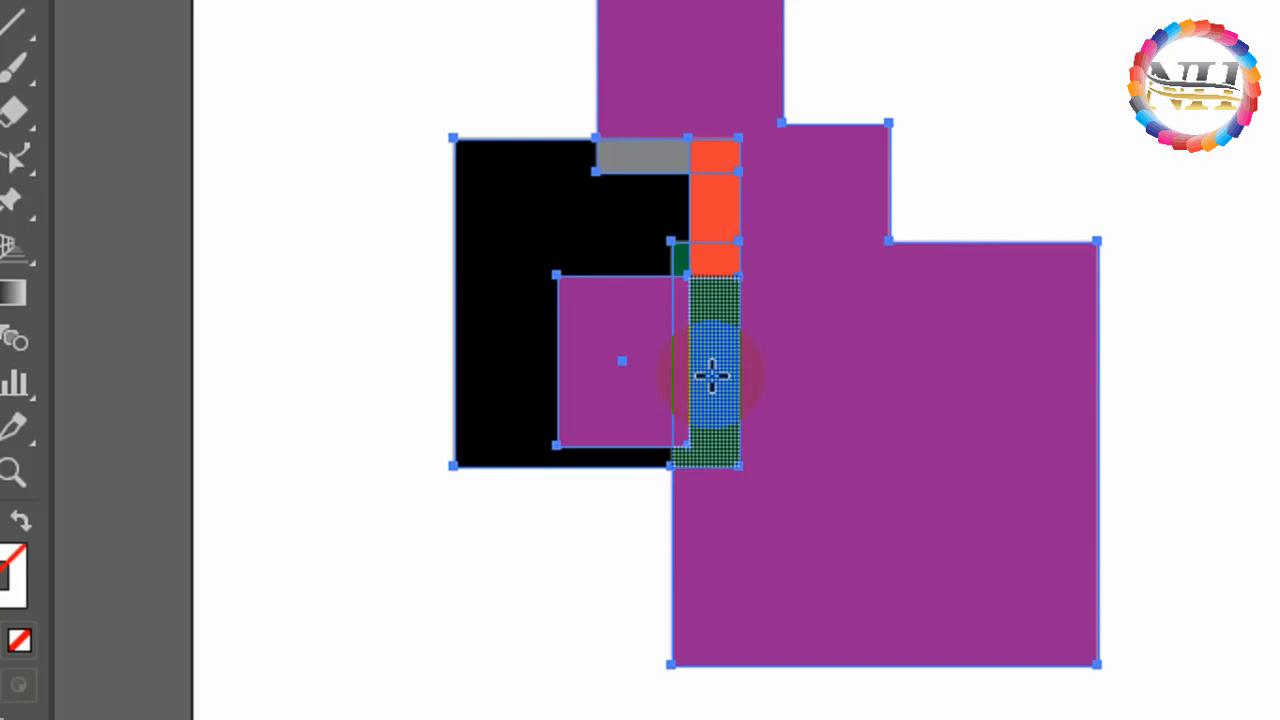
- Cut the green overlap strip and inner purple region out with Shape Builder, and merge the black area with its small upper overlap regions
{"action": "mouse_move", "coordinate": [705, 375]}
{"action": "left_mouse_down"}
{"action": "mouse_move", "coordinate": [688, 376]}
{"action": "mouse_move", "coordinate": [720, 430]}
{"action": "left_mouse_up"}
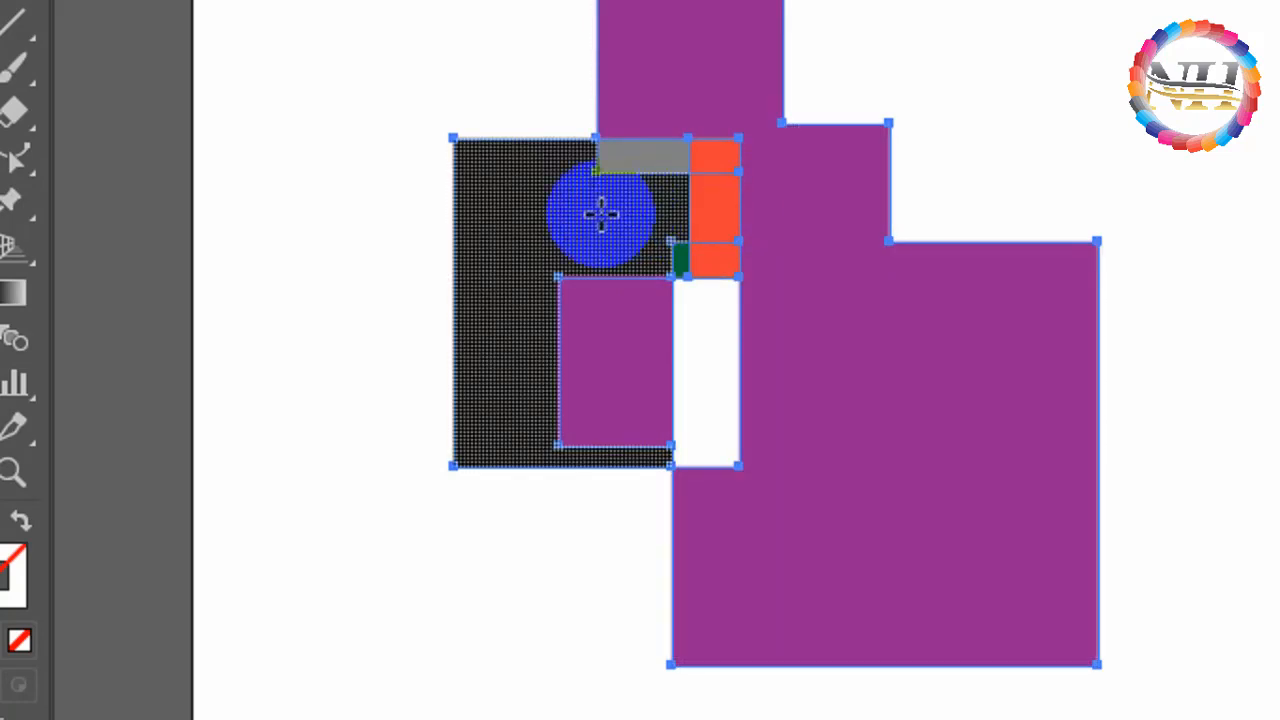
{"action": "mouse_move", "coordinate": [601, 214]}
{"action": "left_mouse_down"}
{"action": "mouse_move", "coordinate": [709, 212]}
{"action": "mouse_move", "coordinate": [709, 177]}
{"action": "mouse_move", "coordinate": [660, 179]}
{"action": "mouse_move", "coordinate": [704, 271]}
{"action": "mouse_move", "coordinate": [668, 270]}
{"action": "left_mouse_up"}
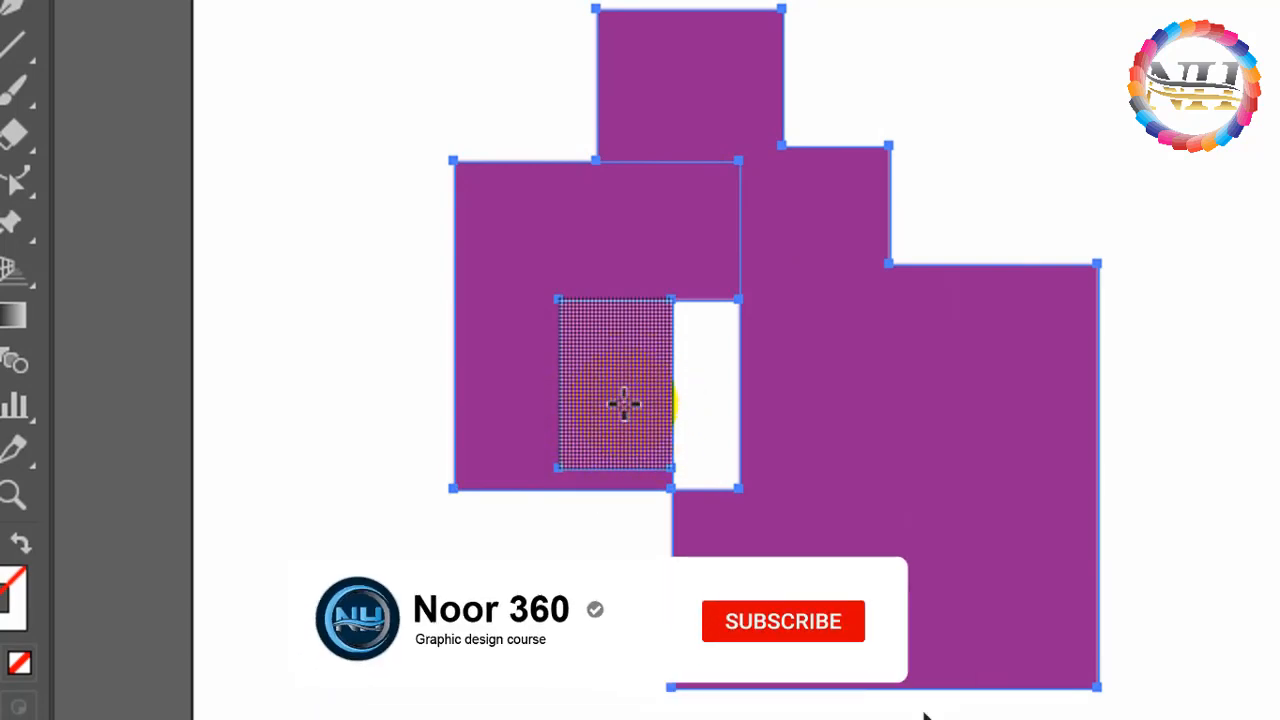
{"action": "mouse_move", "coordinate": [623, 403]}
{"action": "left_mouse_down"}
{"action": "mouse_move", "coordinate": [687, 415]}
{"action": "mouse_move", "coordinate": [652, 395]}
{"action": "left_mouse_up"}
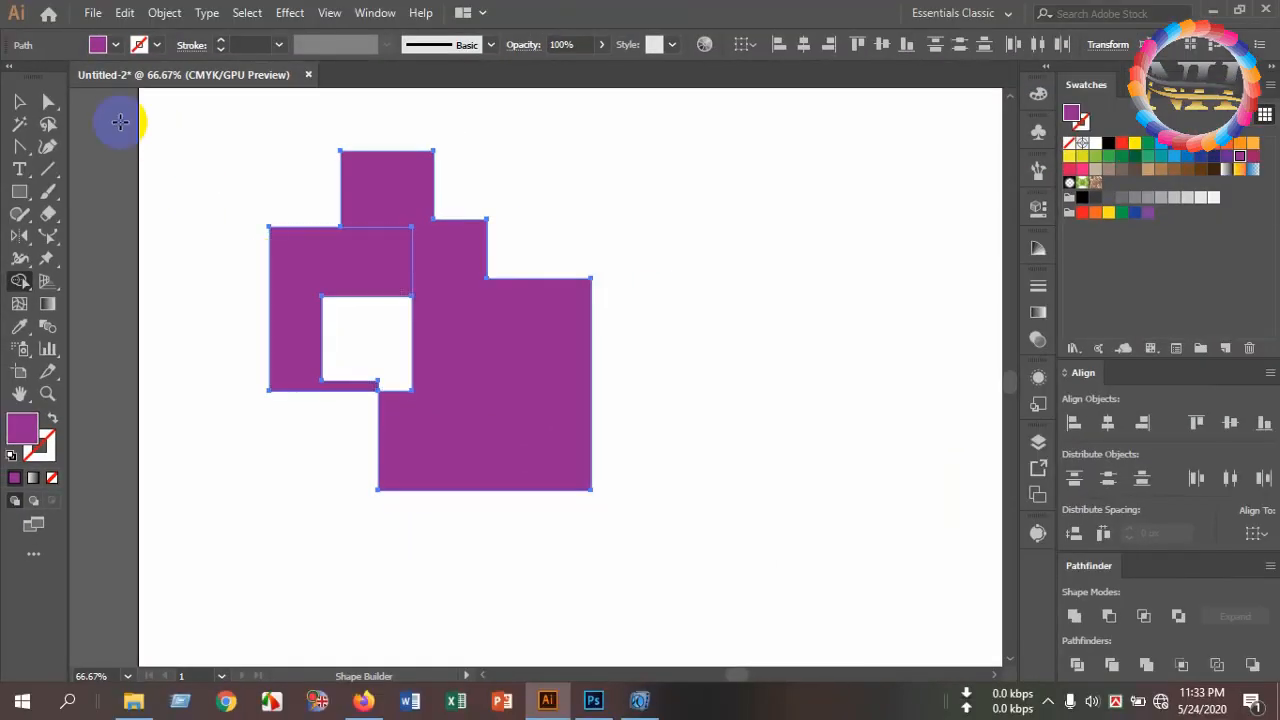
- Delete the purple shapes built from the rectangles
{"action": "left_click", "coordinate": [19, 101]}
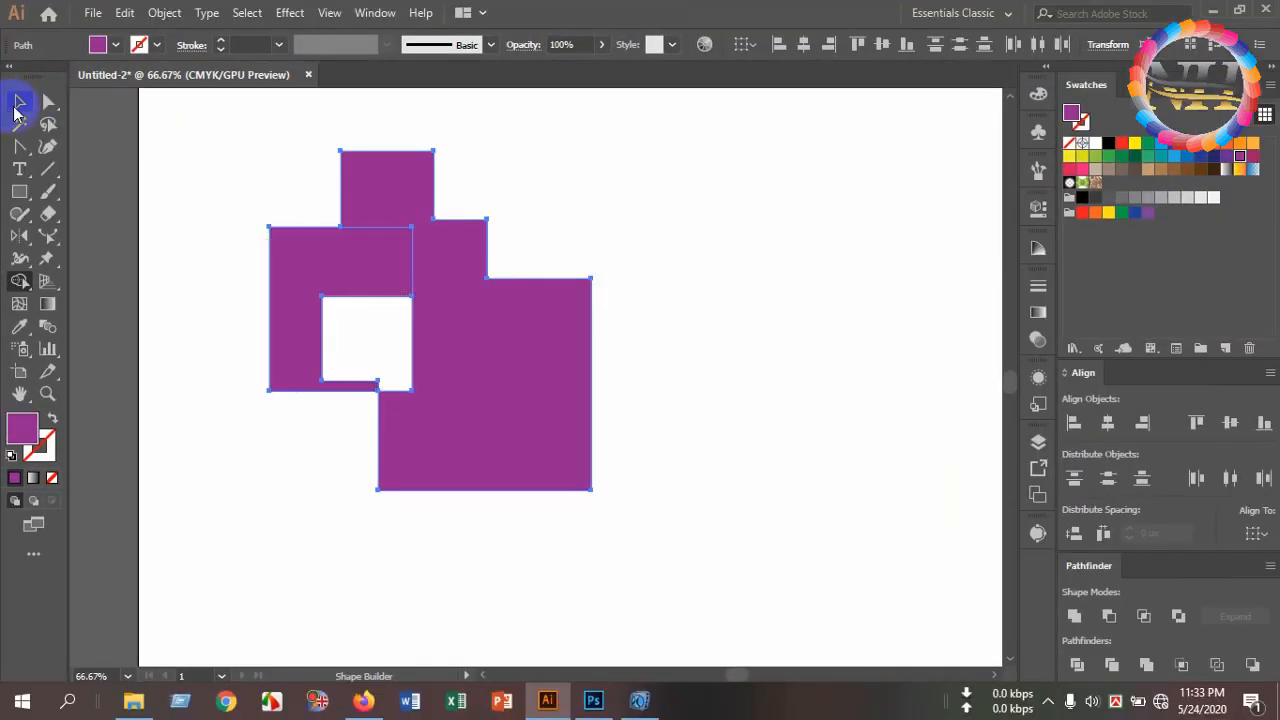
{"action": "left_click_drag", "start_coordinate": [206, 153], "coordinate": [511, 431]}
{"action": "key", "text": "Delete"}
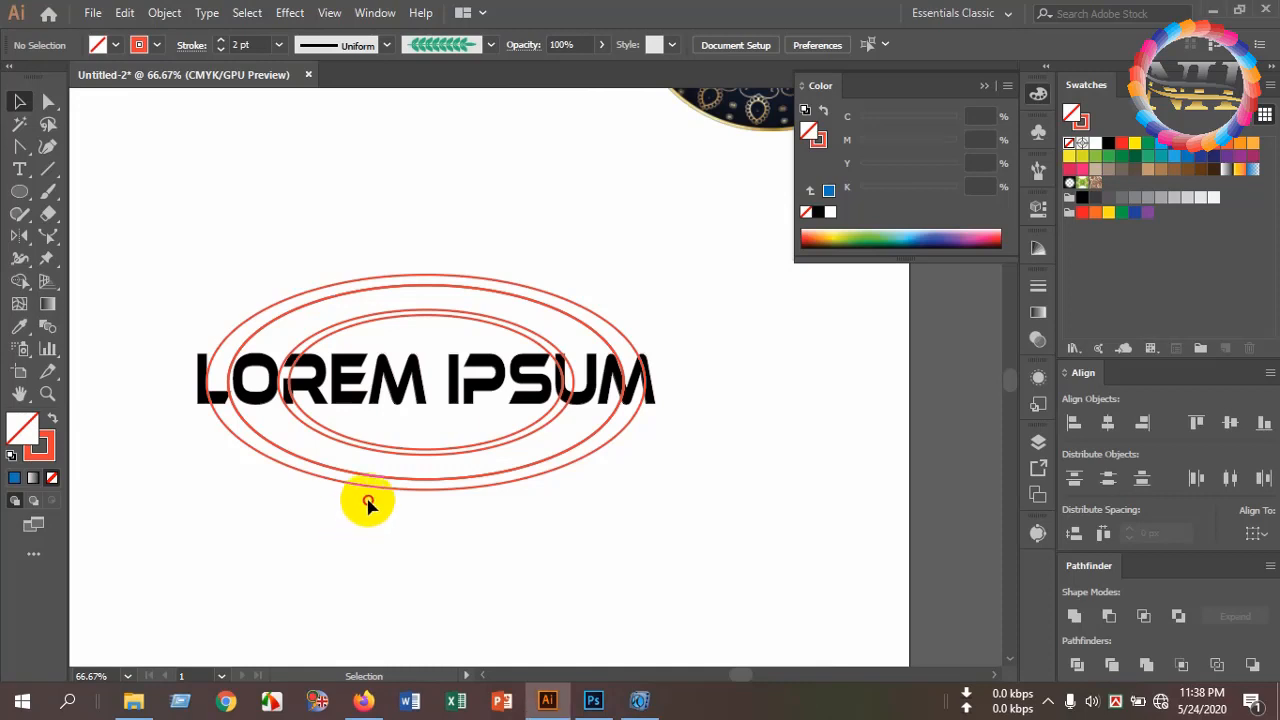
- Select the four concentric ellipses and fill the outer and inner bands between them with orange-red using Shape Builder
{"action": "left_click_drag", "start_coordinate": [329, 528], "coordinate": [425, 443]}
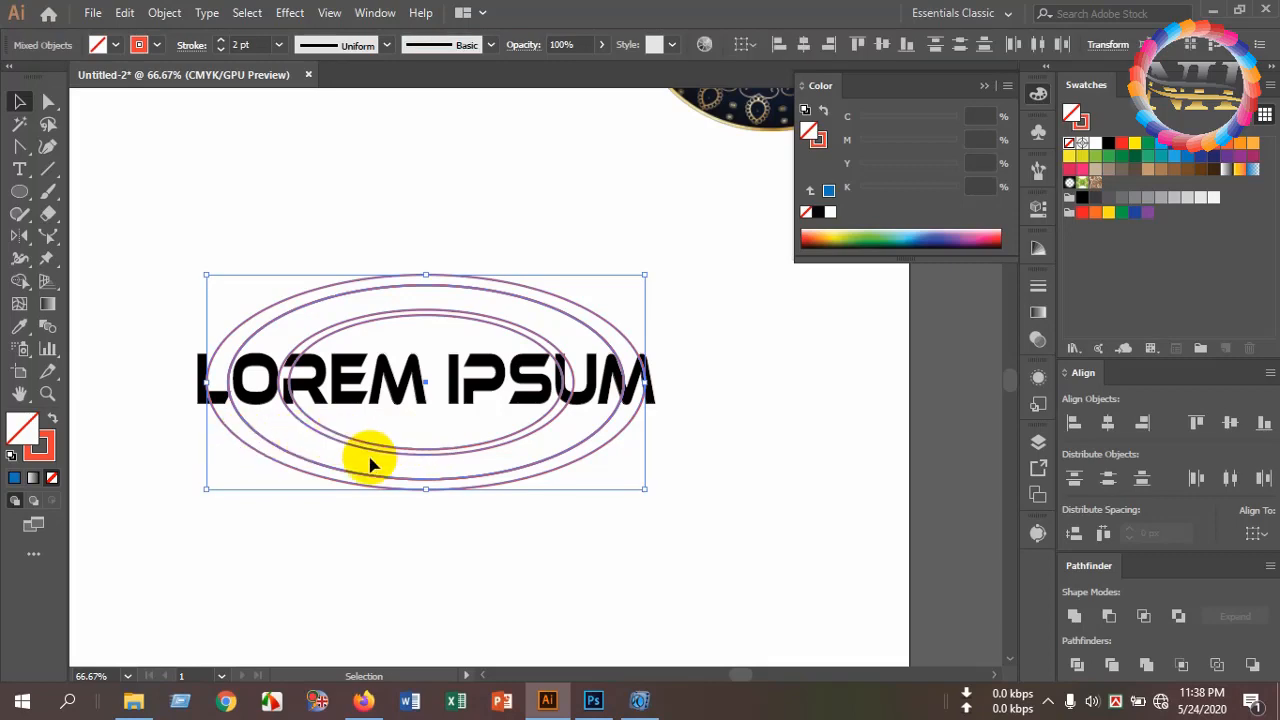
{"action": "left_click", "coordinate": [20, 282]}
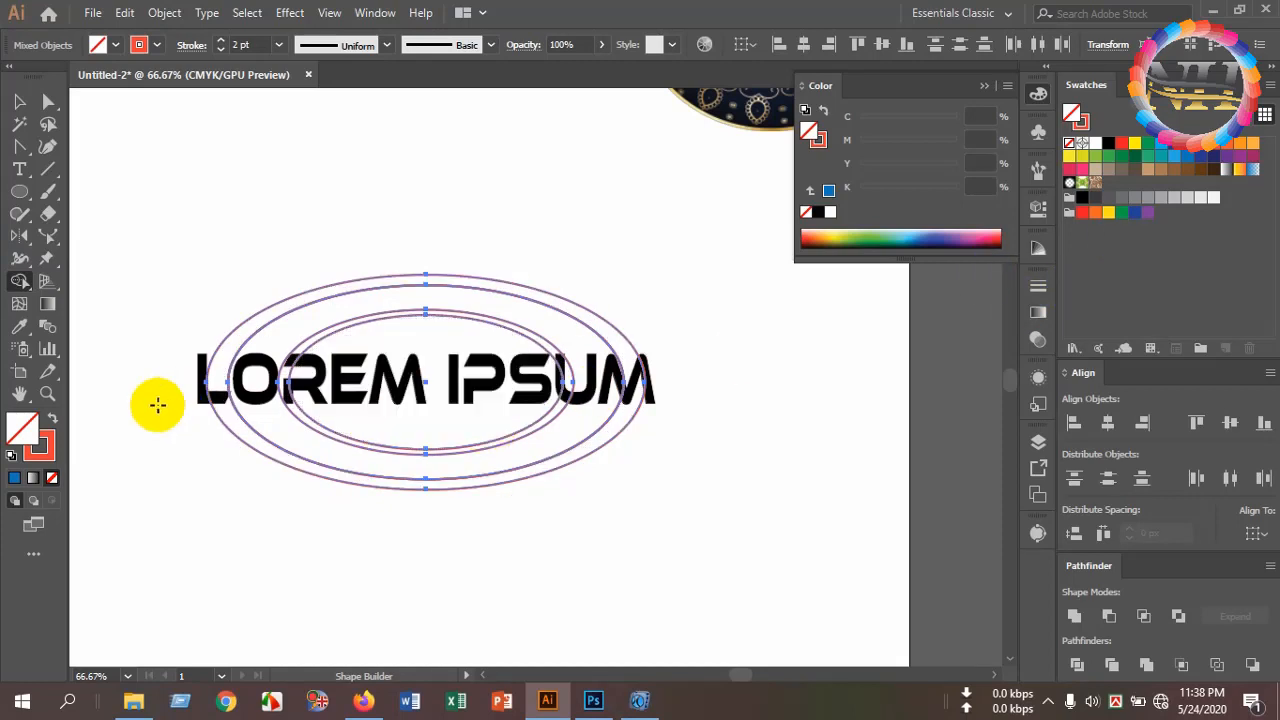
{"action": "left_click", "coordinate": [52, 420]}
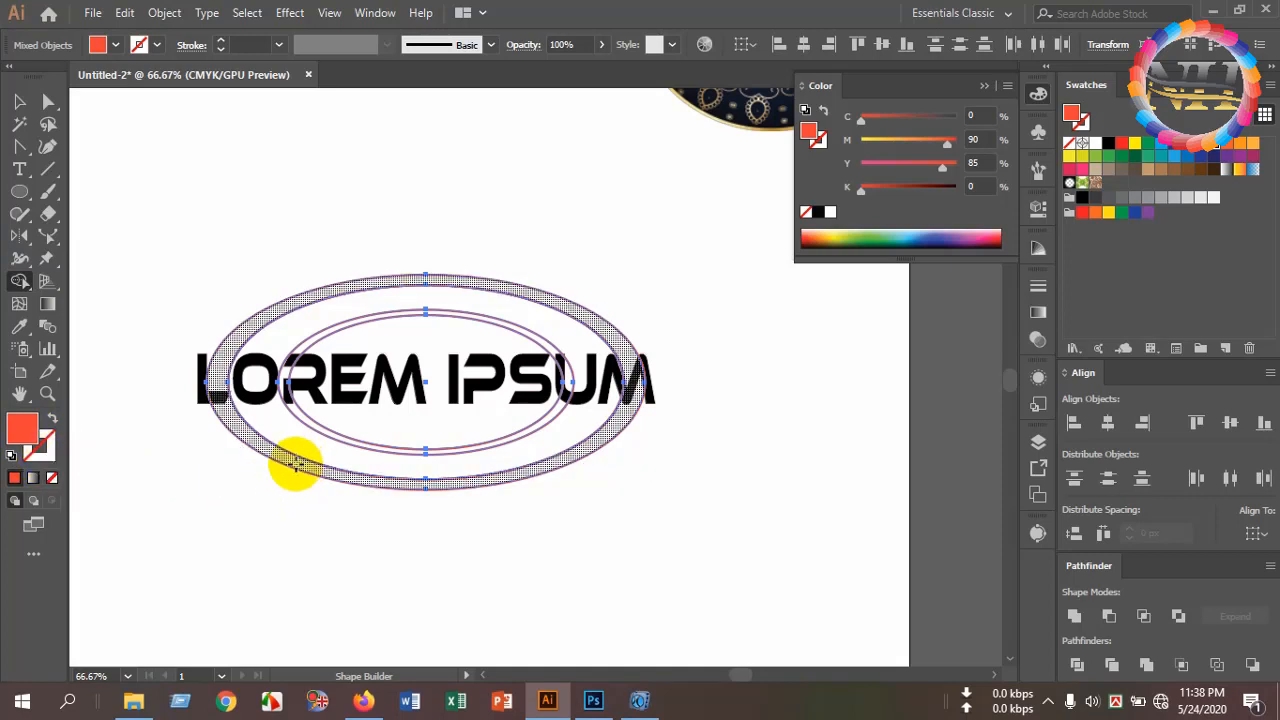
{"action": "left_click", "coordinate": [295, 465]}
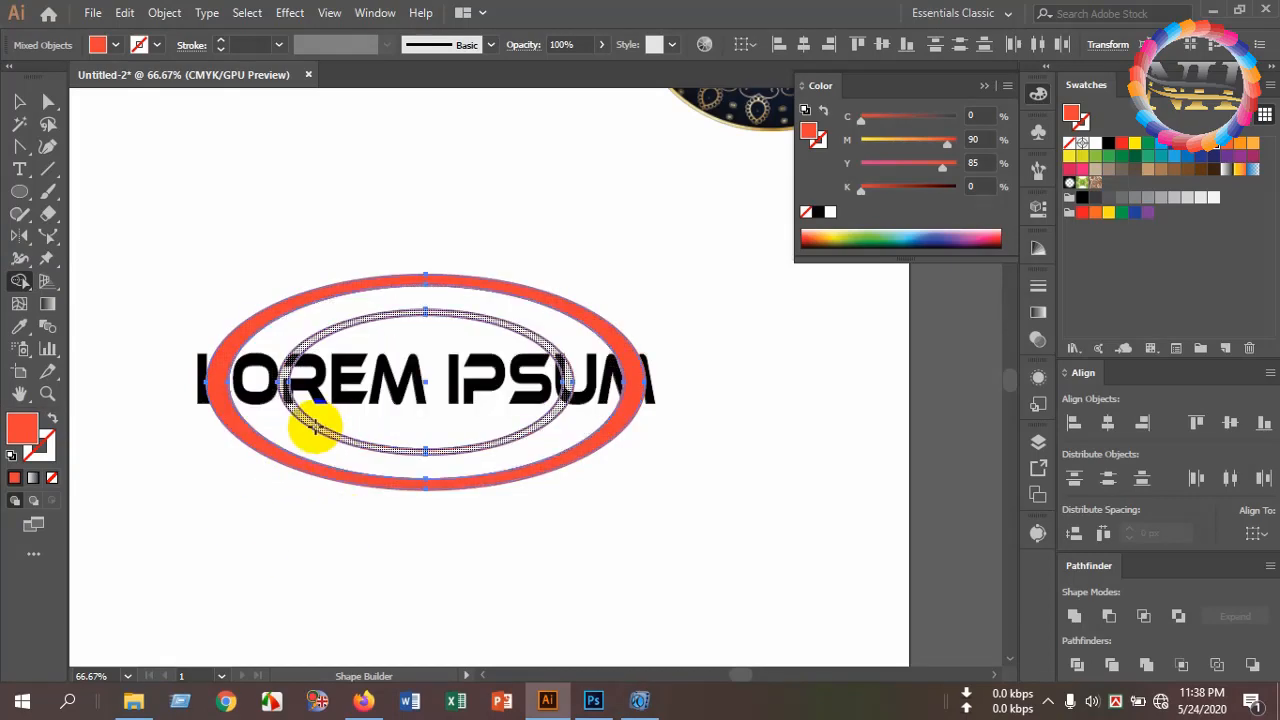
{"action": "left_click", "coordinate": [312, 428]}
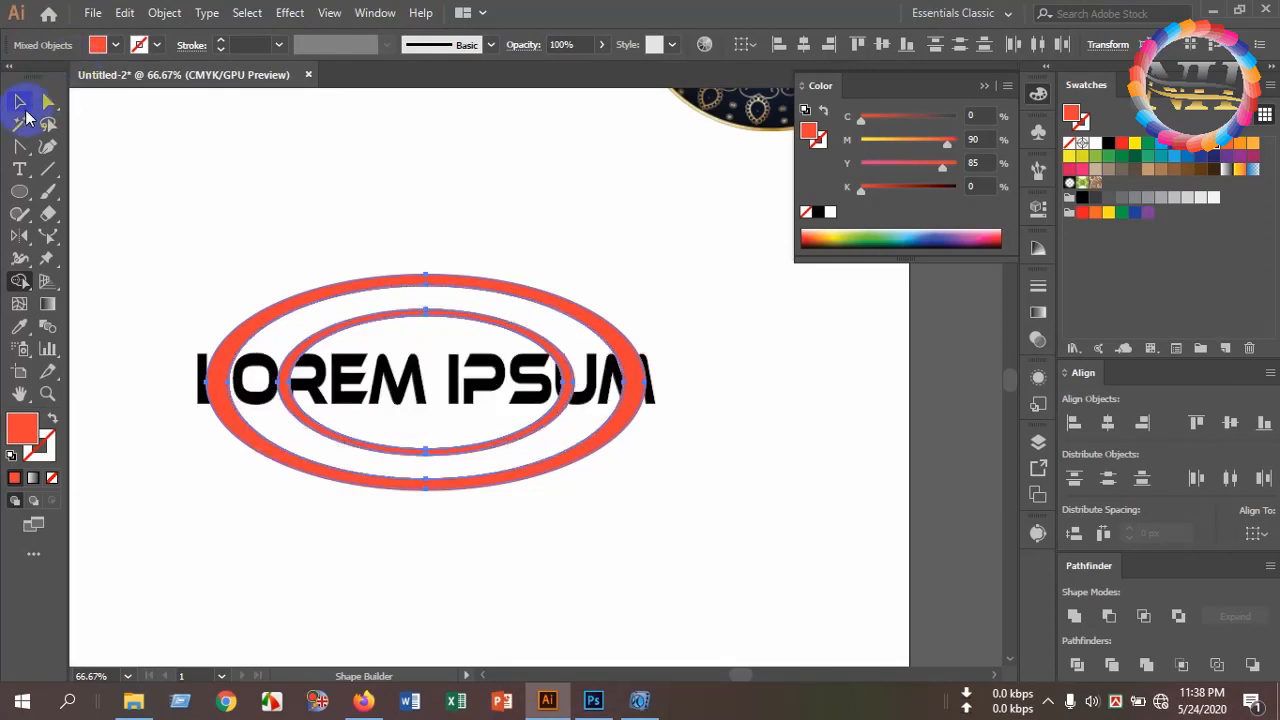
- Remove the stroke from the ellipse rings and deselect them
{"action": "left_click", "coordinate": [19, 103]}
{"action": "left_click", "coordinate": [271, 182]}
{"action": "mouse_move", "coordinate": [360, 229]}
{"action": "left_mouse_down"}
{"action": "mouse_move", "coordinate": [394, 263]}
{"action": "mouse_move", "coordinate": [420, 332]}
{"action": "left_mouse_up"}
{"action": "left_click", "coordinate": [52, 455]}
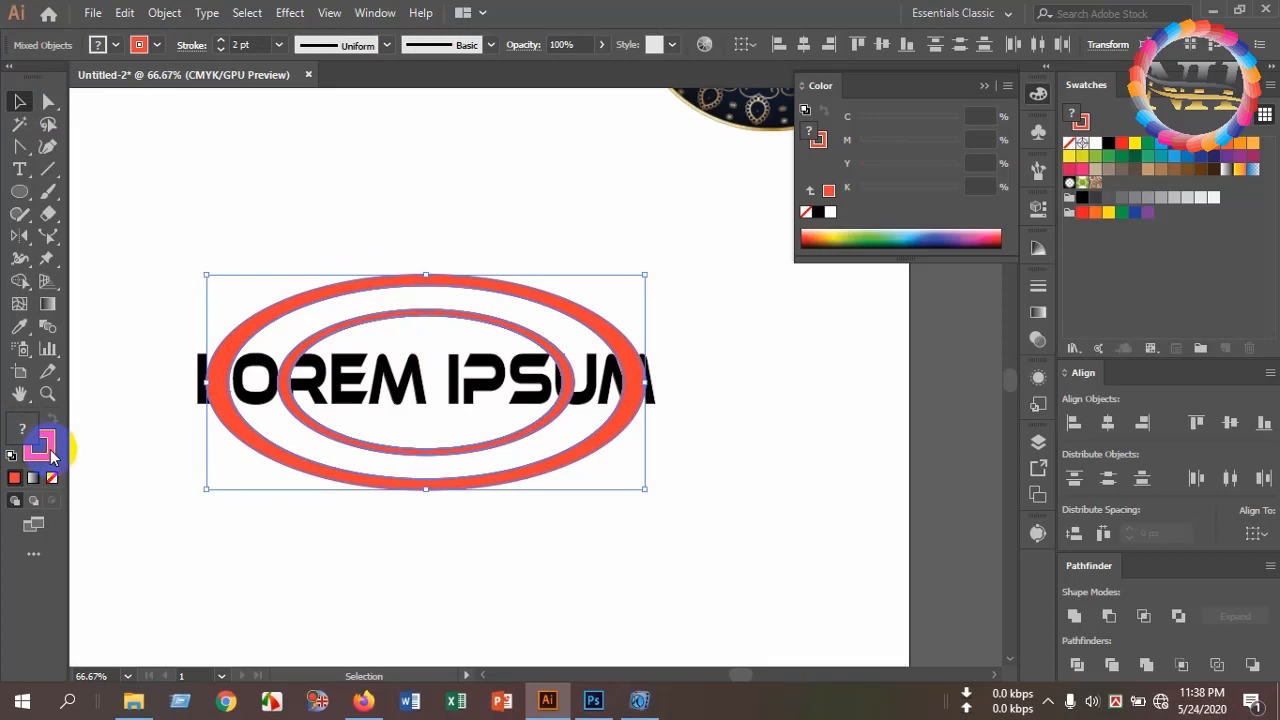
{"action": "left_click", "coordinate": [54, 478]}
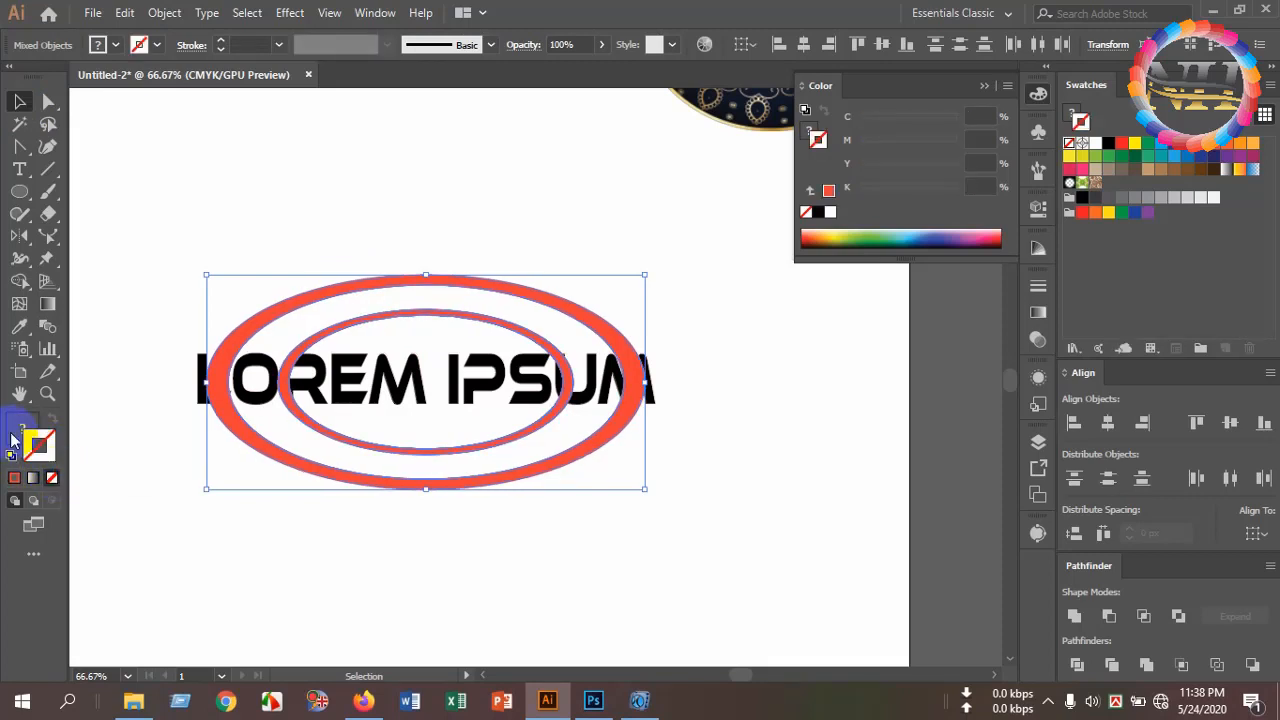
{"action": "left_click", "coordinate": [130, 457]}
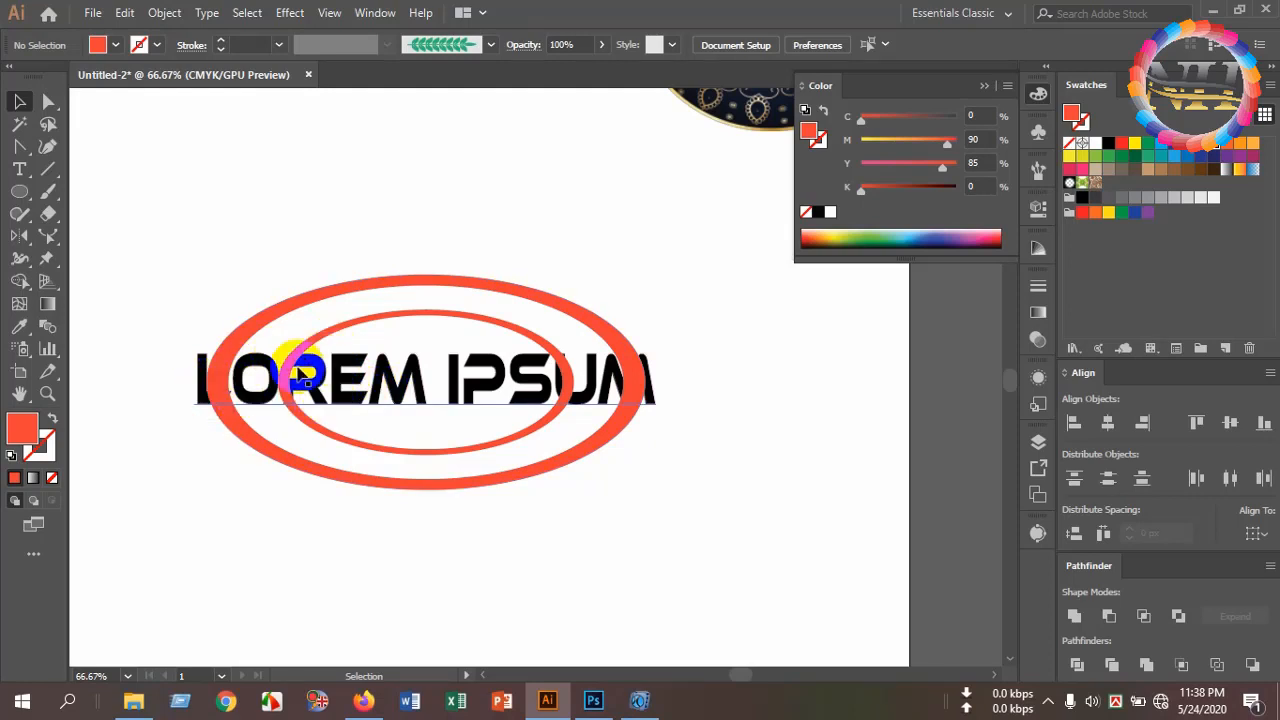
- Convert the LOREM IPSUM text to outlines and check its anchor points with the Direct Selection tool
{"action": "left_click", "coordinate": [414, 376]}
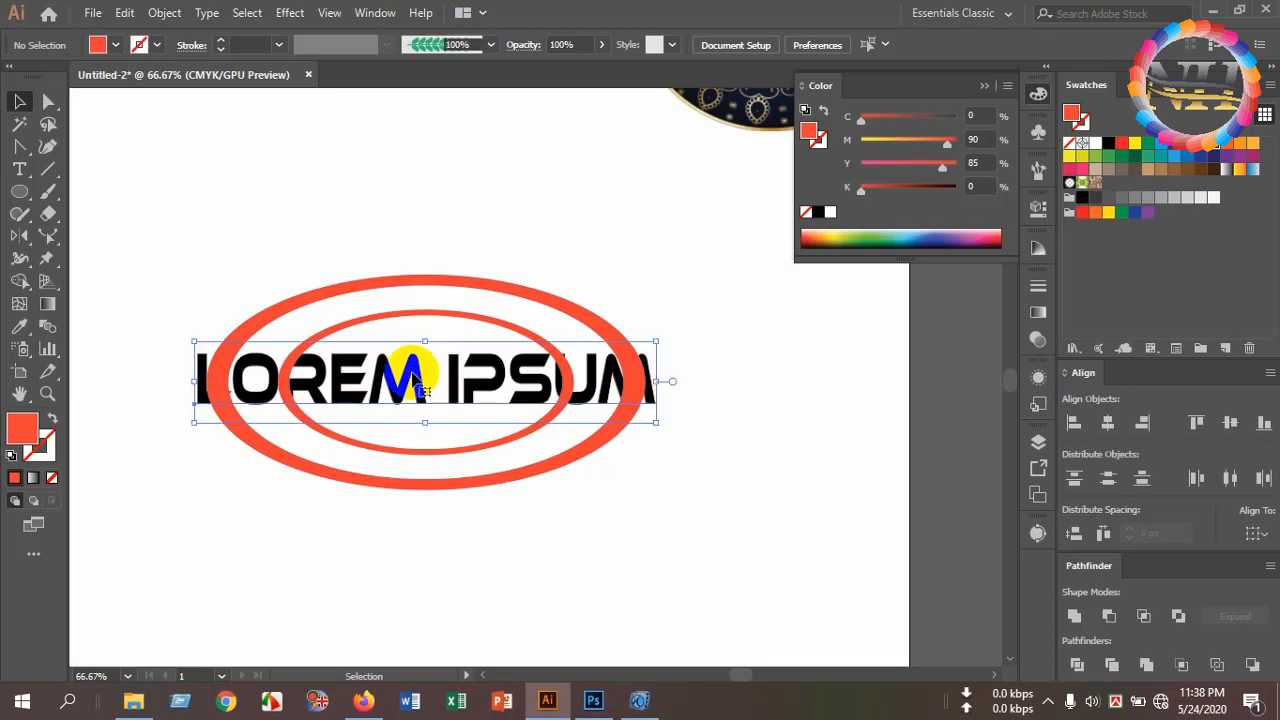
{"action": "right_click", "coordinate": [414, 376]}
{"action": "left_click", "coordinate": [480, 140]}
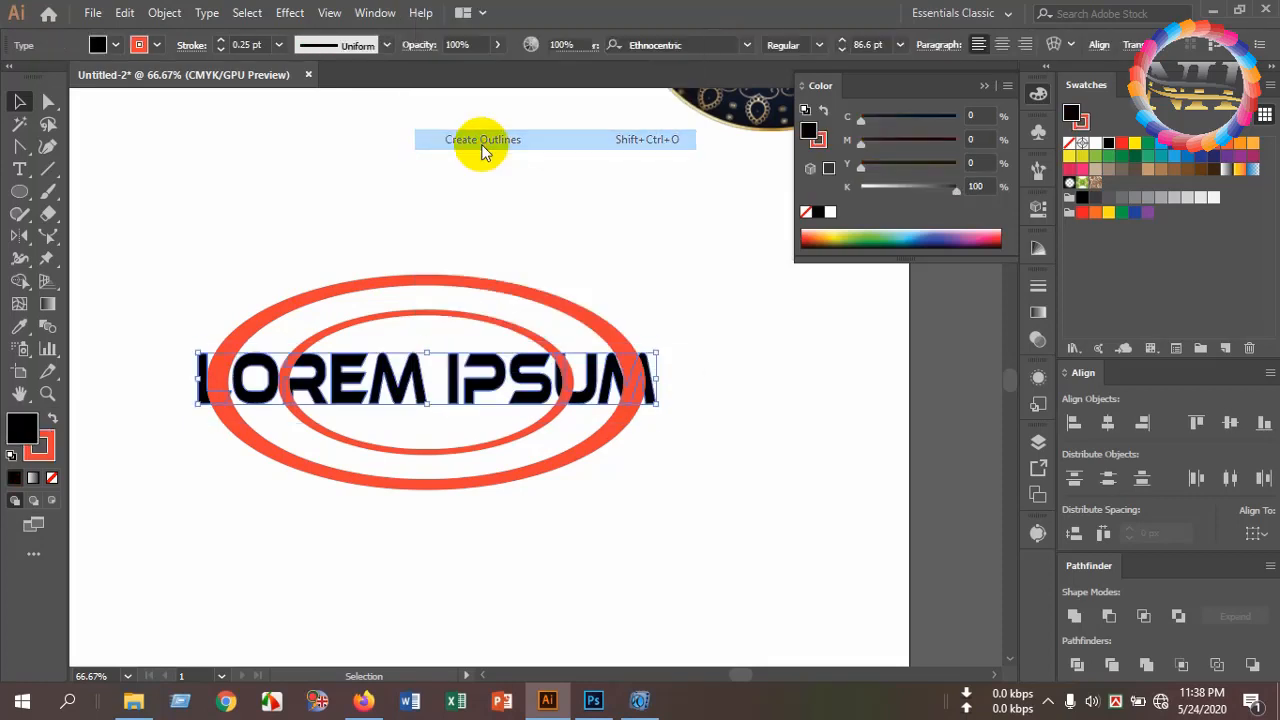
{"action": "left_click", "coordinate": [491, 214]}
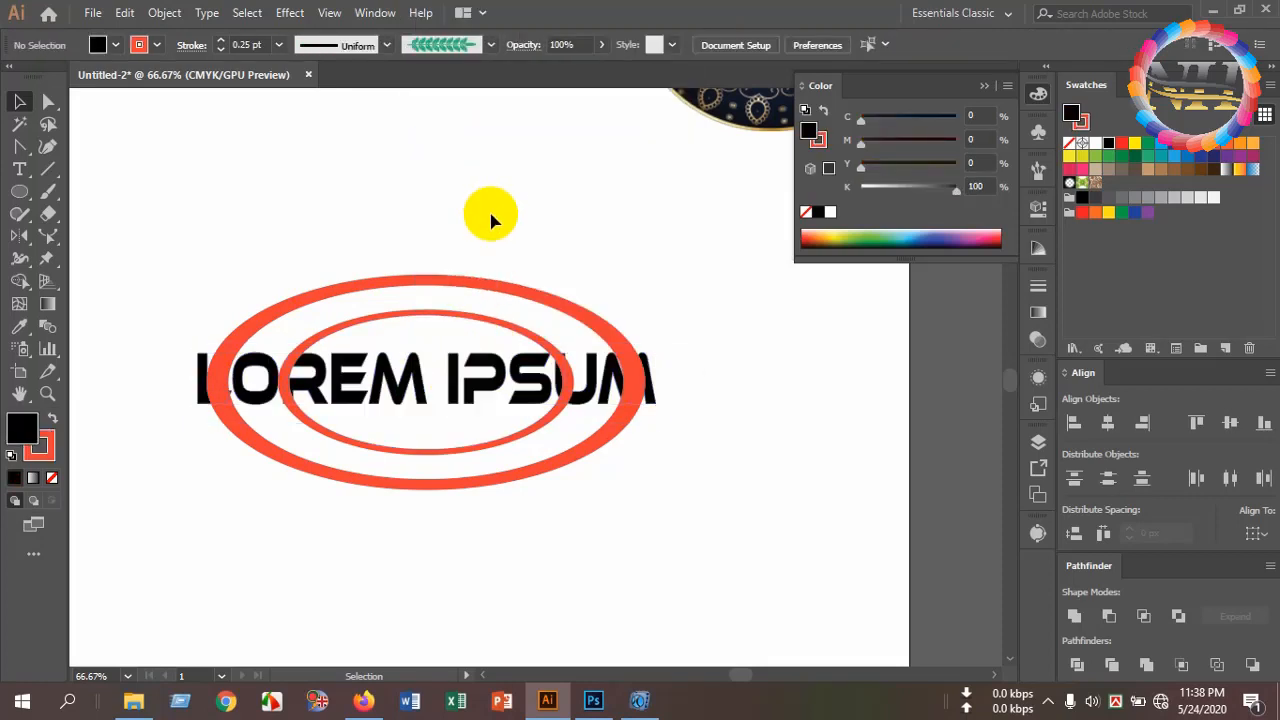
{"action": "left_click", "coordinate": [404, 386]}
{"action": "key", "text": "a"}
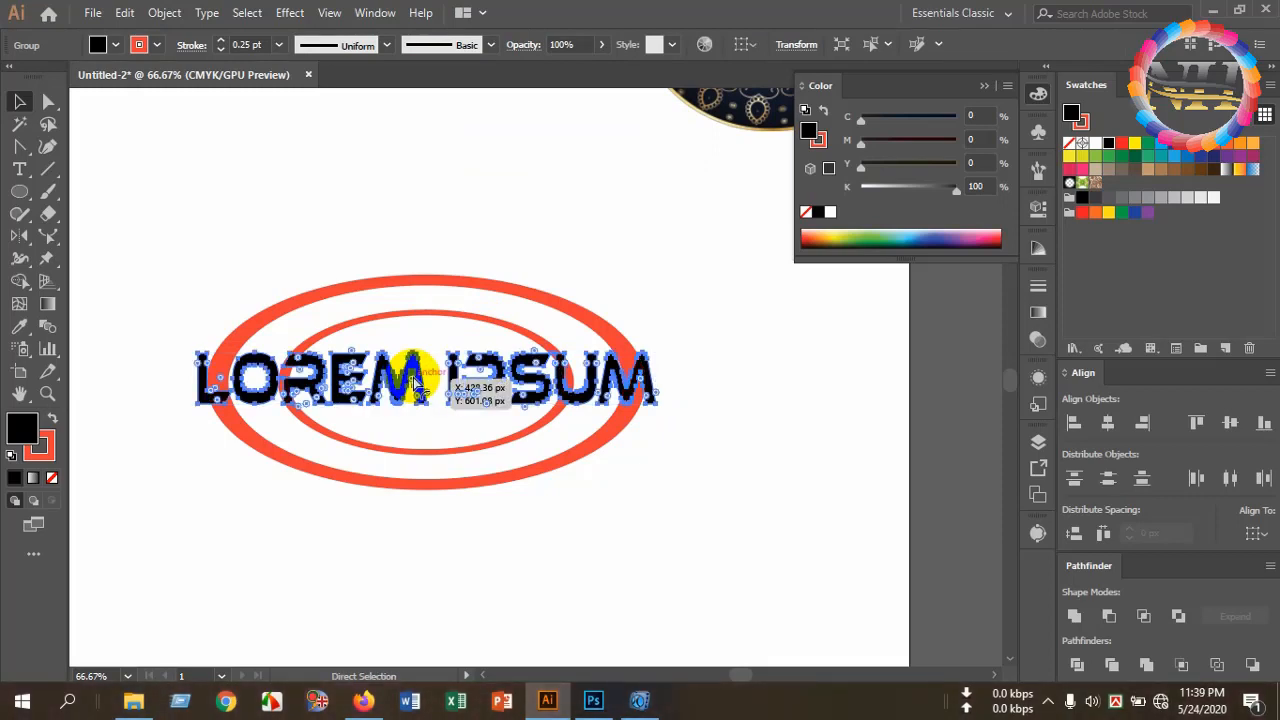
{"action": "left_click", "coordinate": [540, 560]}
- Offset the outlined LOREM IPSUM text outward by slightly more than 5 px, using Miter joins
{"action": "key", "text": "v"}
{"action": "left_click", "coordinate": [415, 384]}
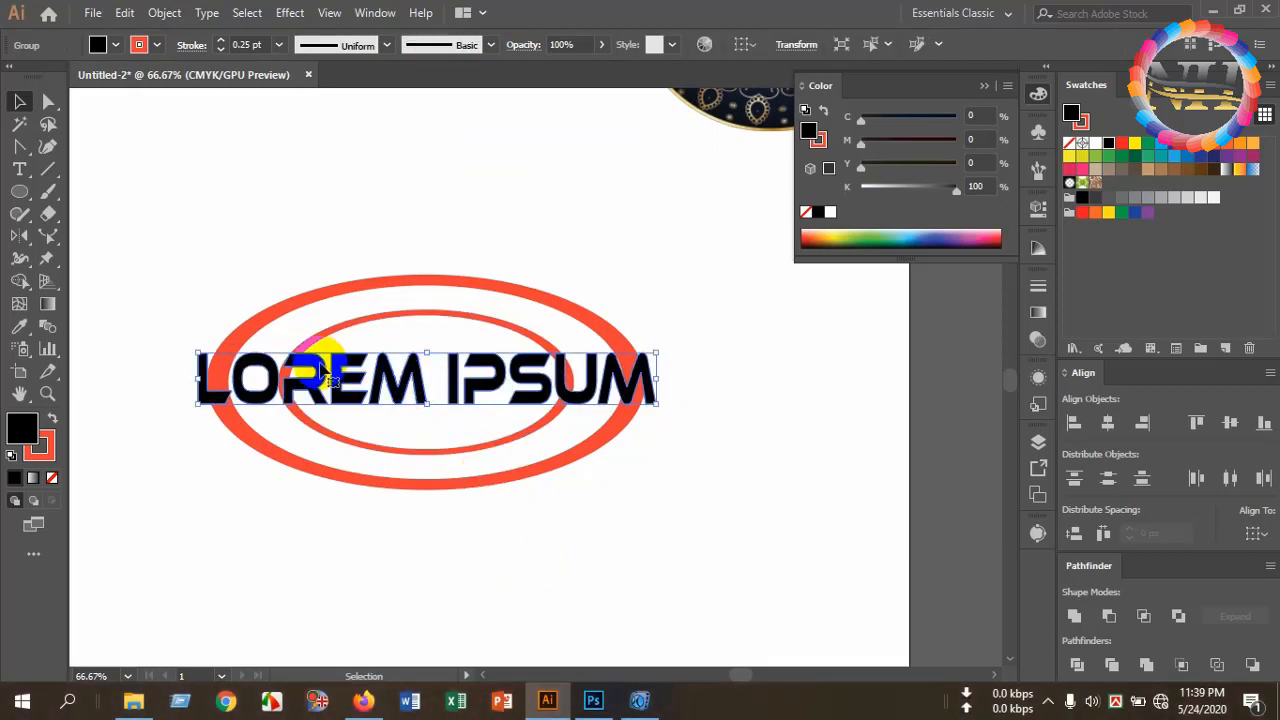
{"action": "left_click", "coordinate": [160, 14]}
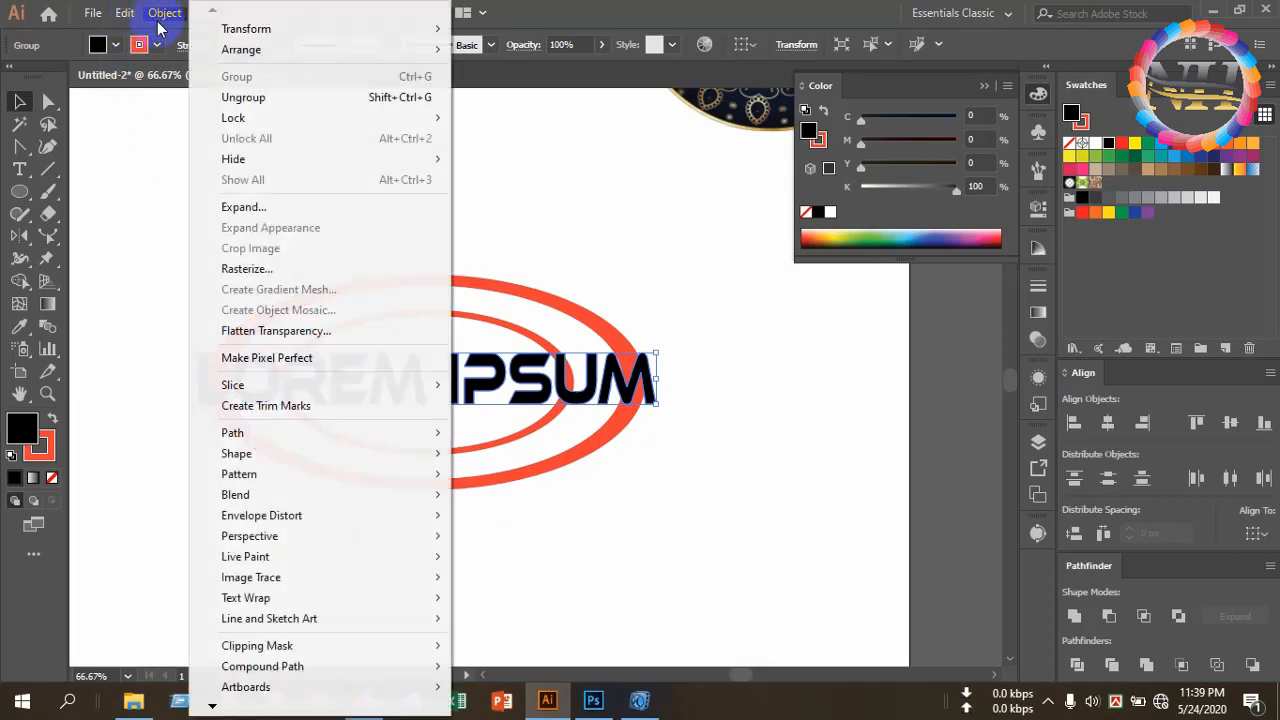
{"action": "mouse_move", "coordinate": [312, 439]}
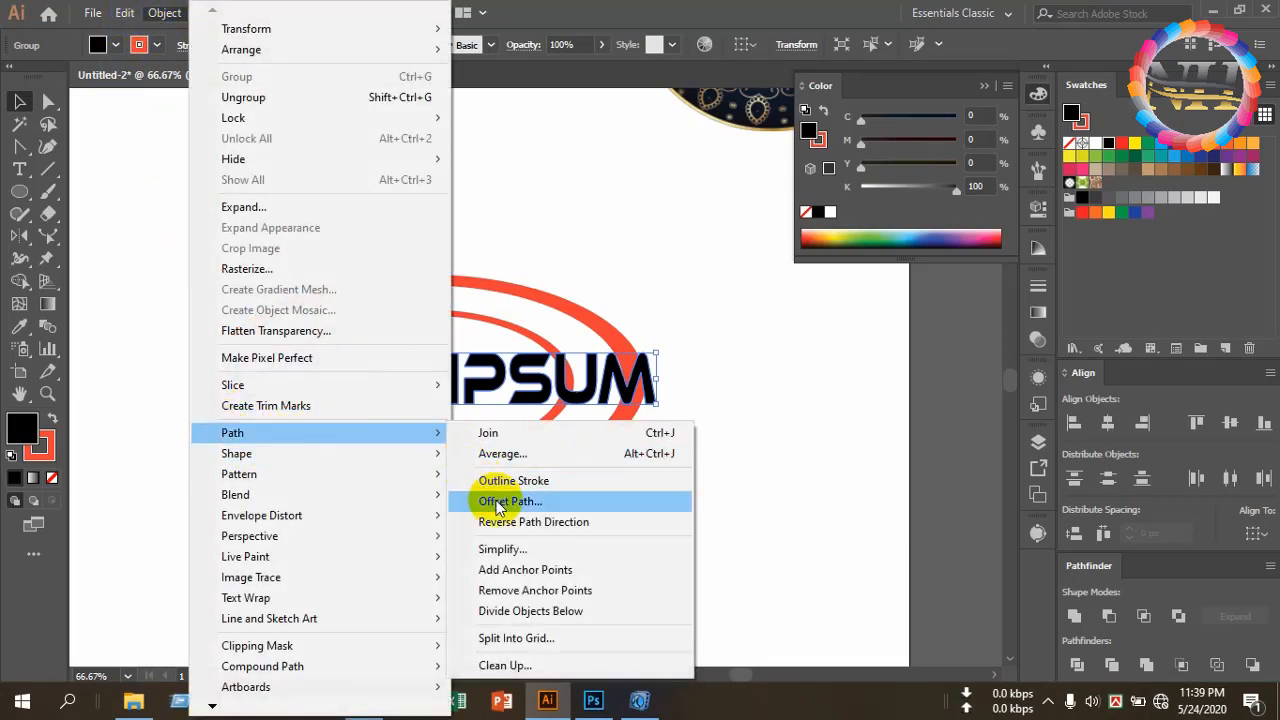
{"action": "left_click", "coordinate": [500, 503]}
{"action": "left_click", "coordinate": [711, 376]}
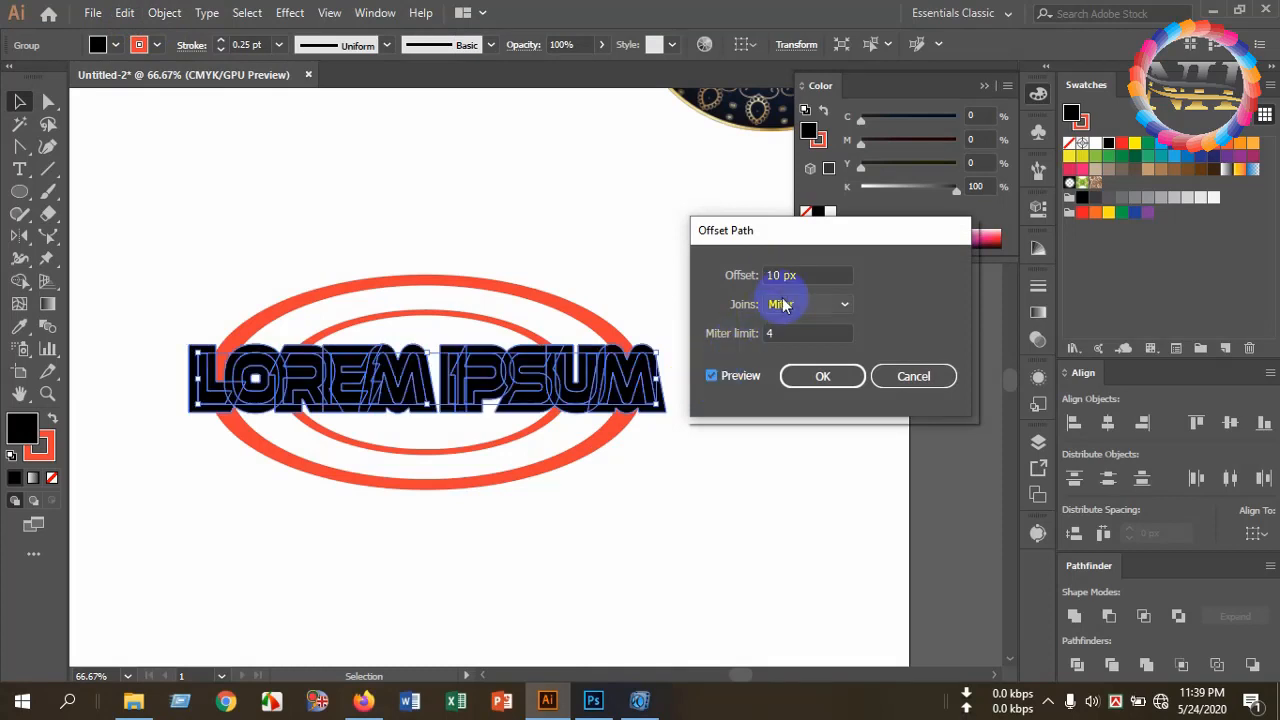
{"action": "scroll", "coordinate": [783, 275], "scroll_direction": "down", "scroll_amount": 4}
{"action": "scroll", "coordinate": [783, 275], "scroll_direction": "down", "scroll_amount": 1}
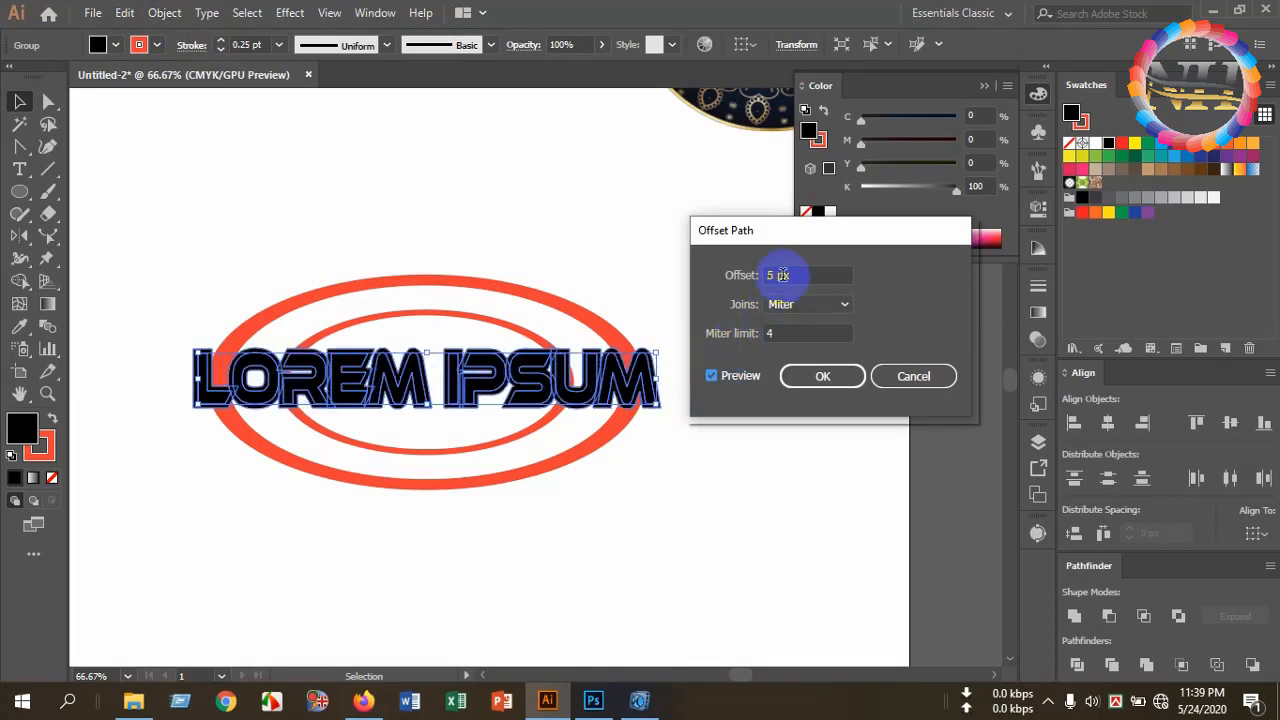
{"action": "scroll", "coordinate": [783, 275], "scroll_direction": "up", "scroll_amount": 1}
{"action": "left_click", "coordinate": [822, 376]}
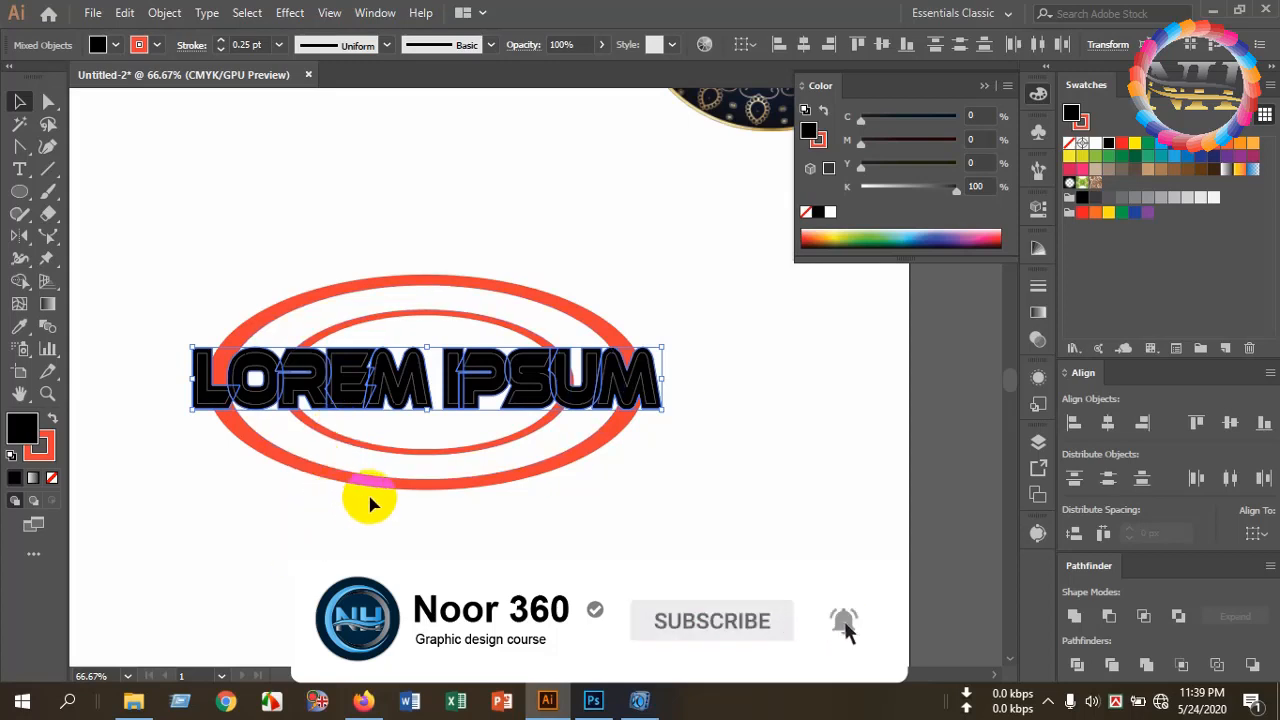
- Remove the stroke from the text and its offset outline, and make the fill active
{"action": "left_click", "coordinate": [45, 456]}
{"action": "left_click", "coordinate": [51, 477]}
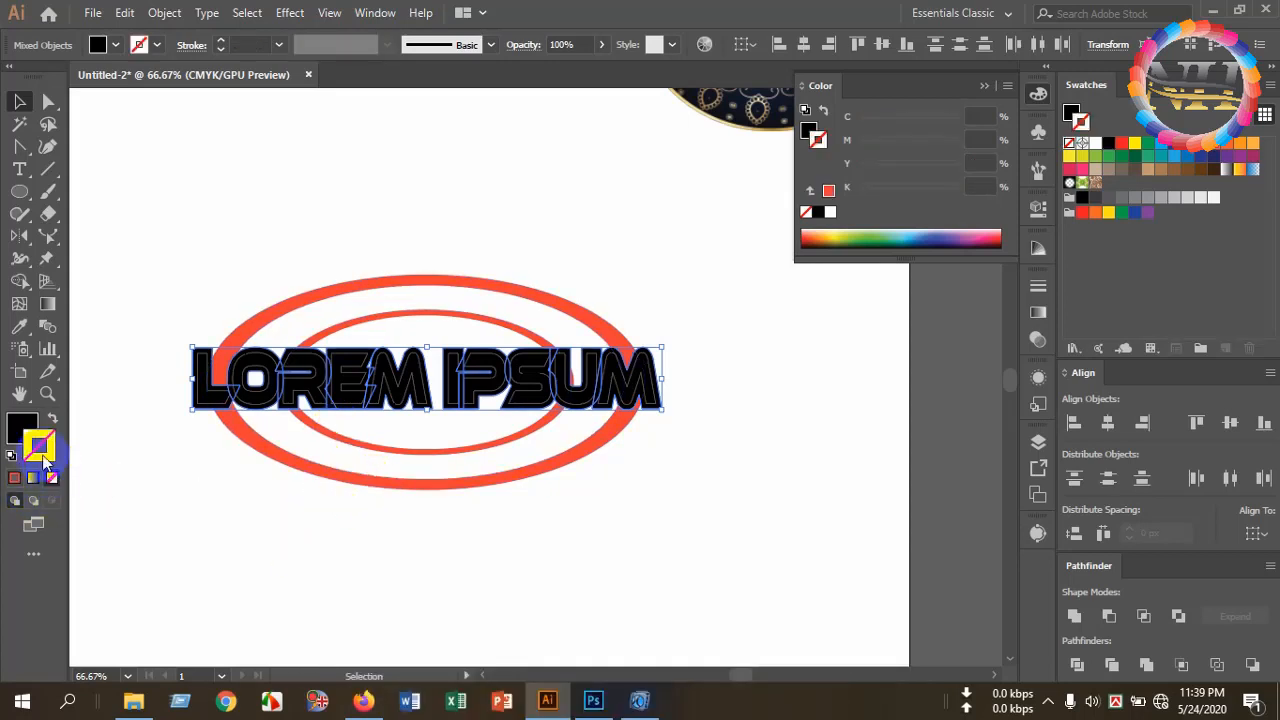
{"action": "left_click", "coordinate": [15, 430]}
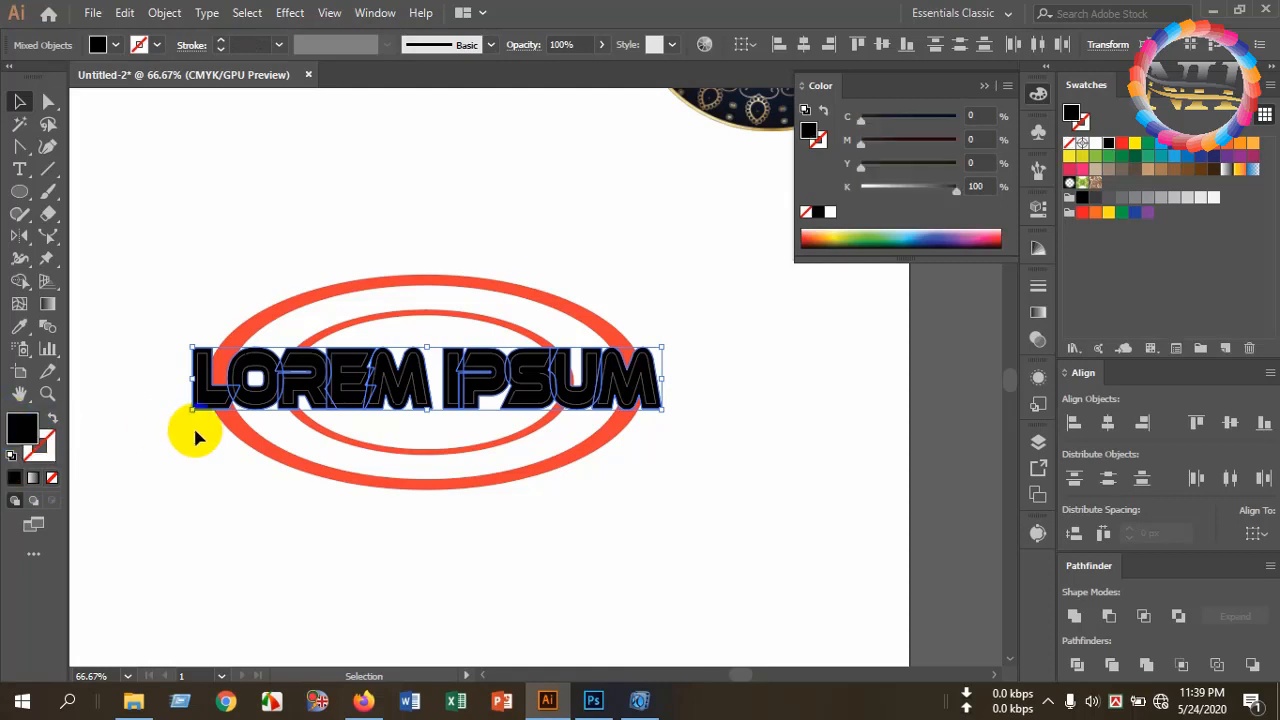
- Select the rings together with the text and subtract the offset area around the letters using Shape Builder
{"action": "left_click", "coordinate": [355, 486], "text": "shift"}
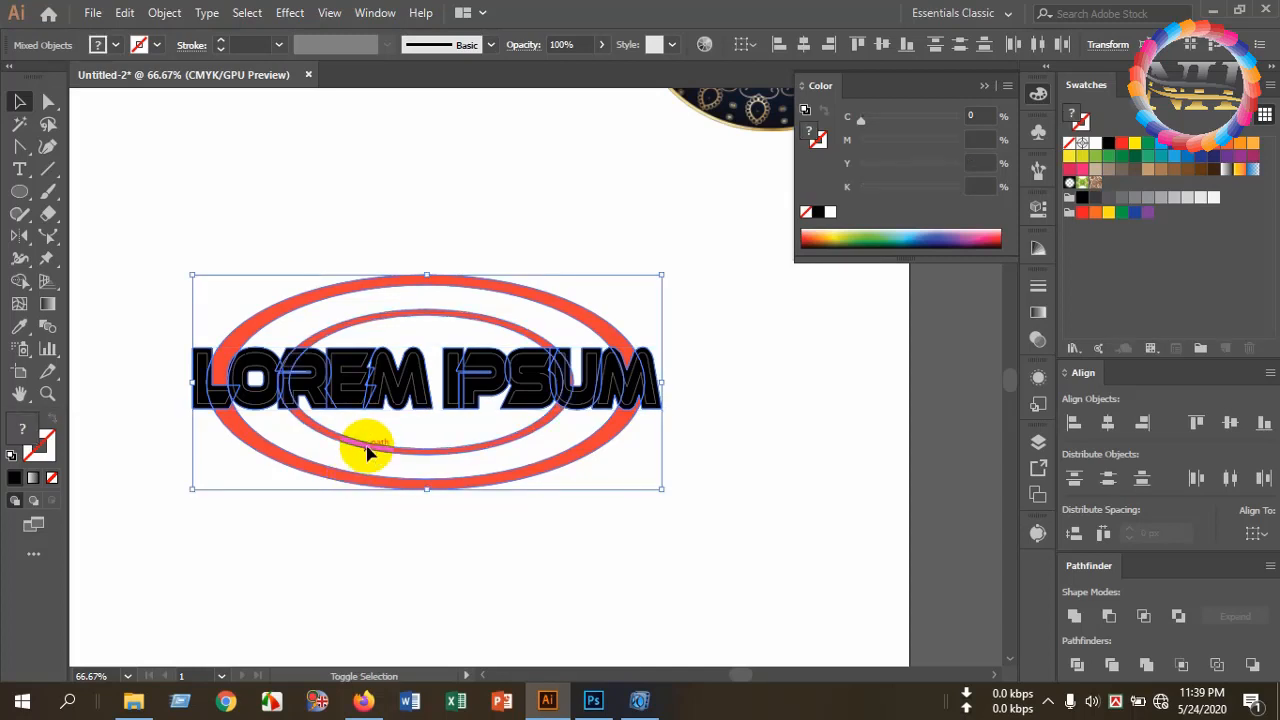
{"action": "left_click", "coordinate": [19, 283]}
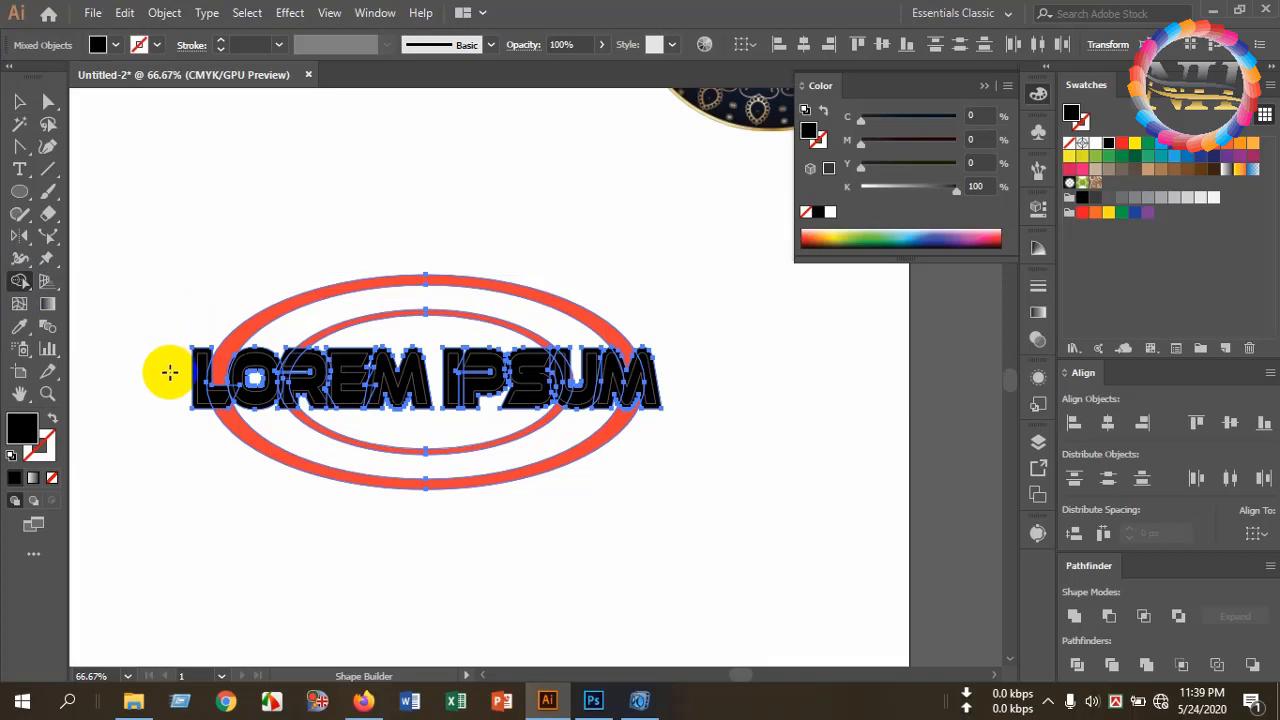
{"action": "left_click_drag", "start_coordinate": [186, 372], "coordinate": [318, 376]}
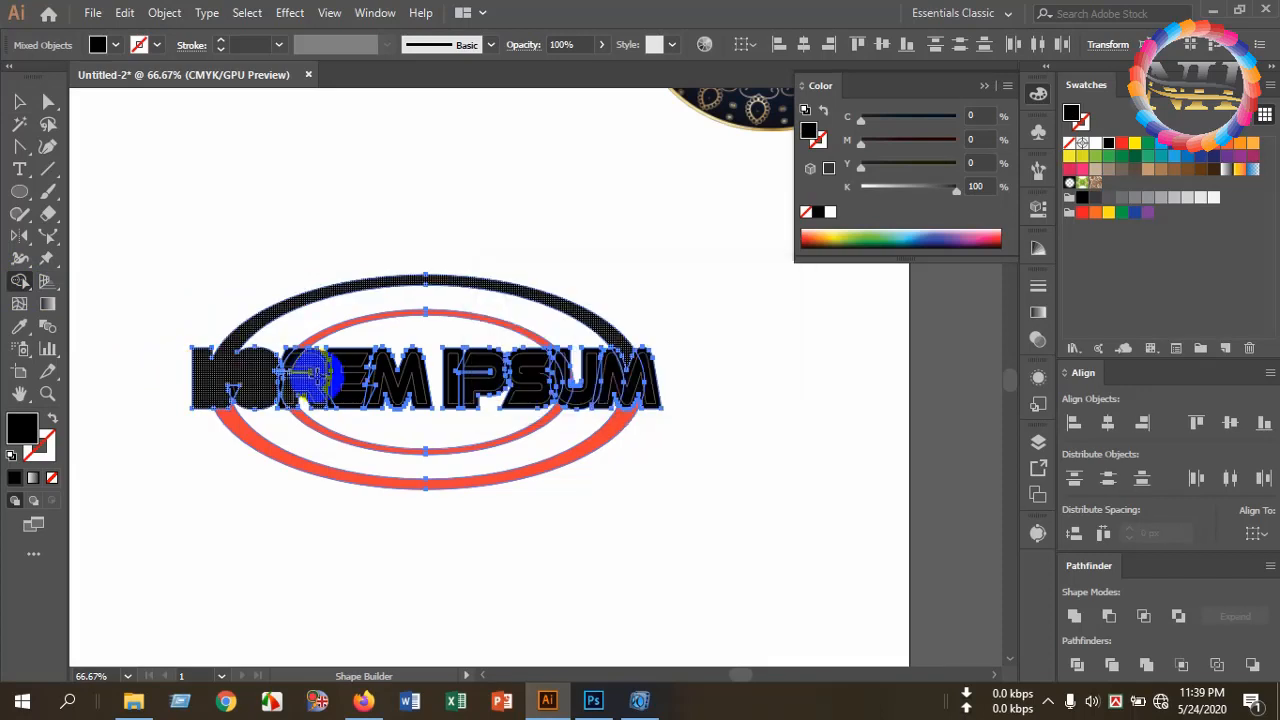
{"action": "key", "text": "ctrl+z"}
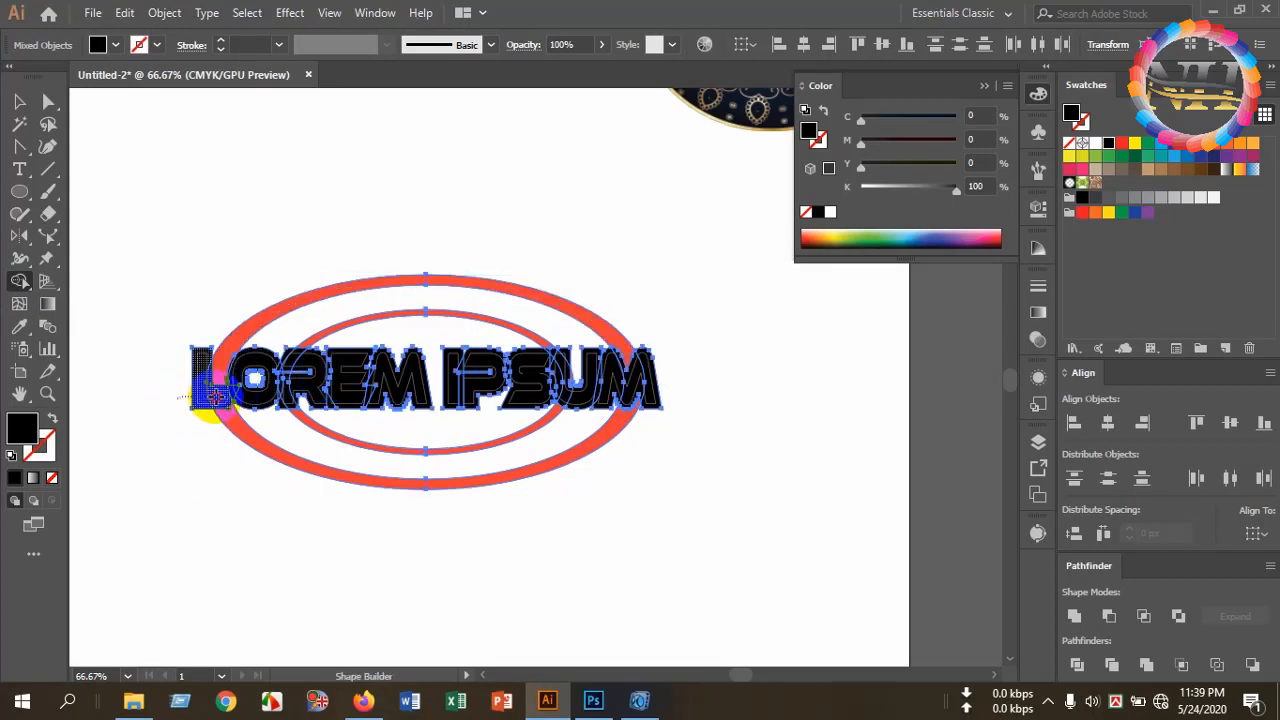
{"action": "mouse_move", "coordinate": [233, 393]}
{"action": "left_mouse_down"}
{"action": "mouse_move", "coordinate": [384, 378]}
{"action": "mouse_move", "coordinate": [281, 355]}
{"action": "mouse_move", "coordinate": [325, 378]}
{"action": "mouse_move", "coordinate": [275, 408]}
{"action": "mouse_move", "coordinate": [291, 385]}
{"action": "mouse_move", "coordinate": [339, 402]}
{"action": "mouse_move", "coordinate": [478, 374]}
{"action": "mouse_move", "coordinate": [582, 398]}
{"action": "mouse_move", "coordinate": [648, 370]}
{"action": "left_mouse_up"}
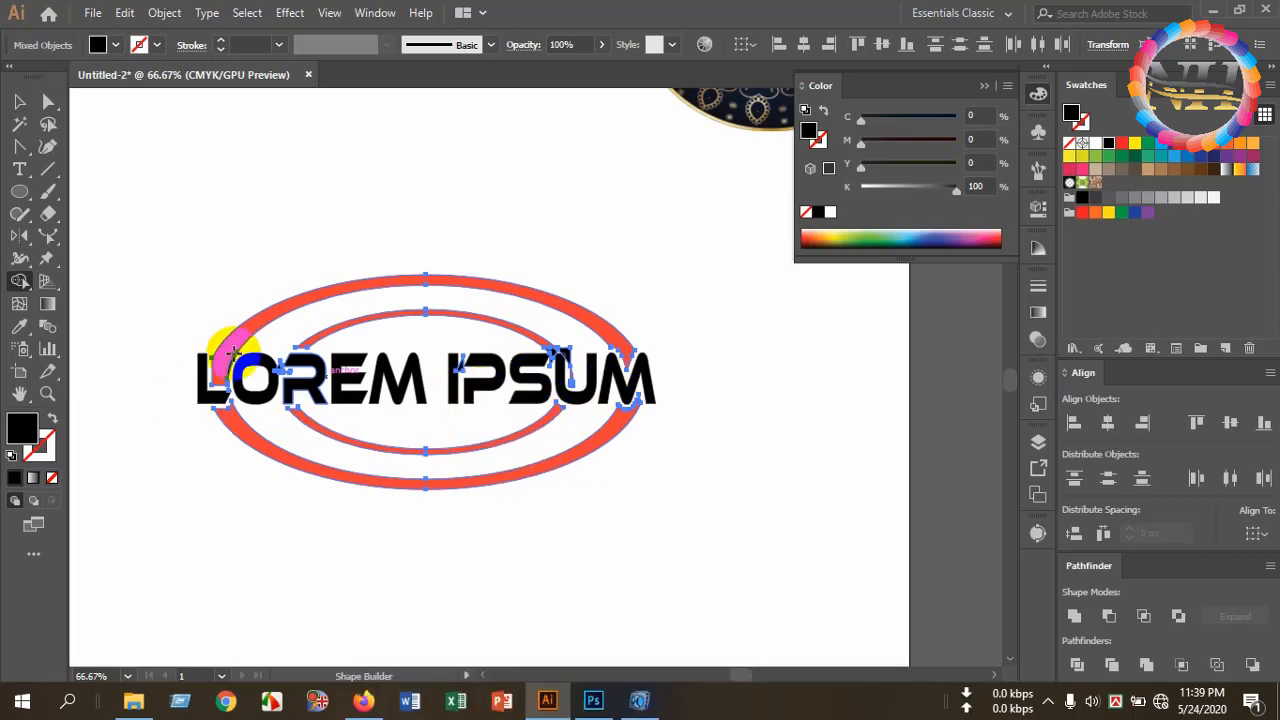
- Subtract the leftover black fragments between the S and U and the red sliver inside the U with Shape Builder
{"action": "scroll", "coordinate": [565, 356], "scroll_direction": "up", "scroll_amount": 7}
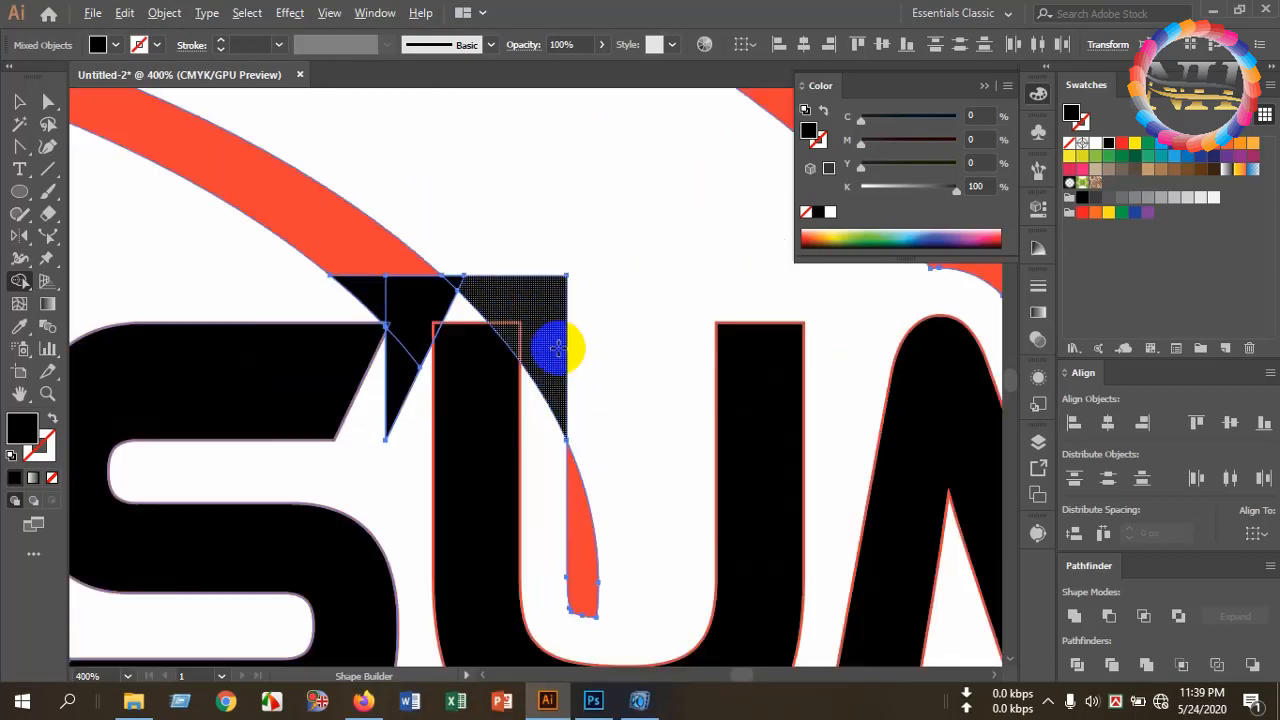
{"action": "left_click", "coordinate": [553, 301], "text": "alt"}
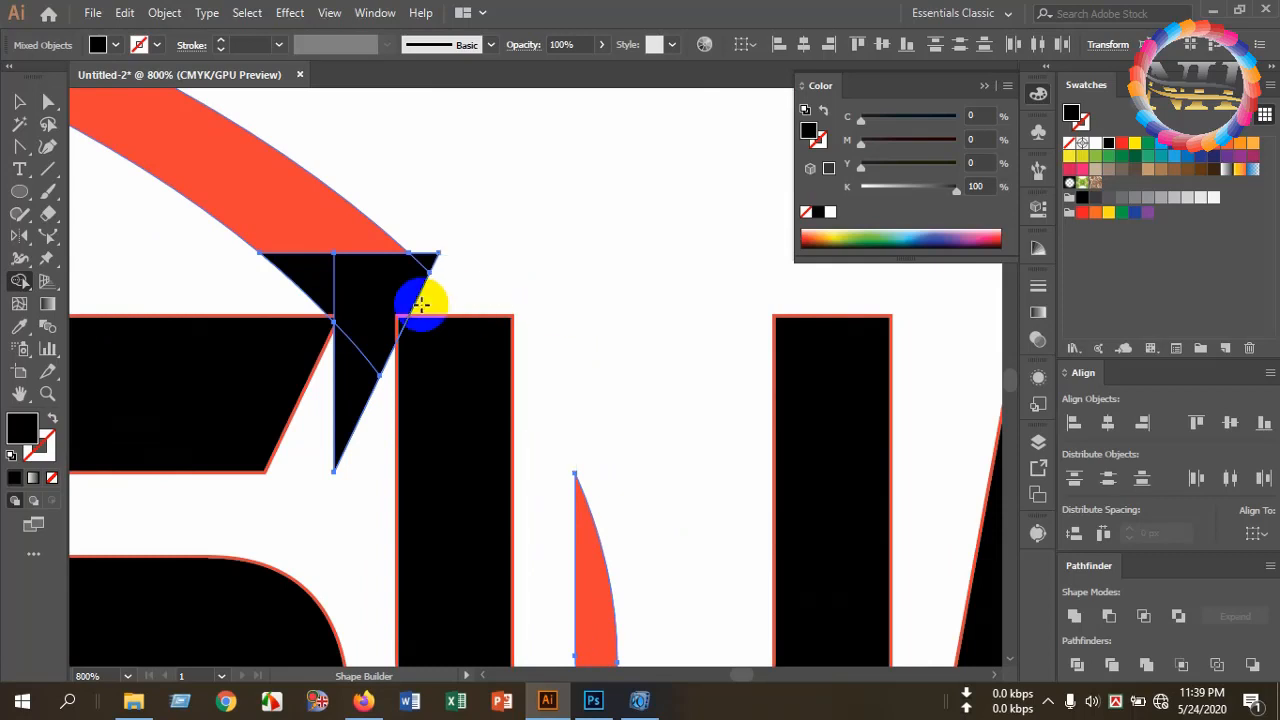
{"action": "left_click", "coordinate": [356, 385], "text": "alt"}
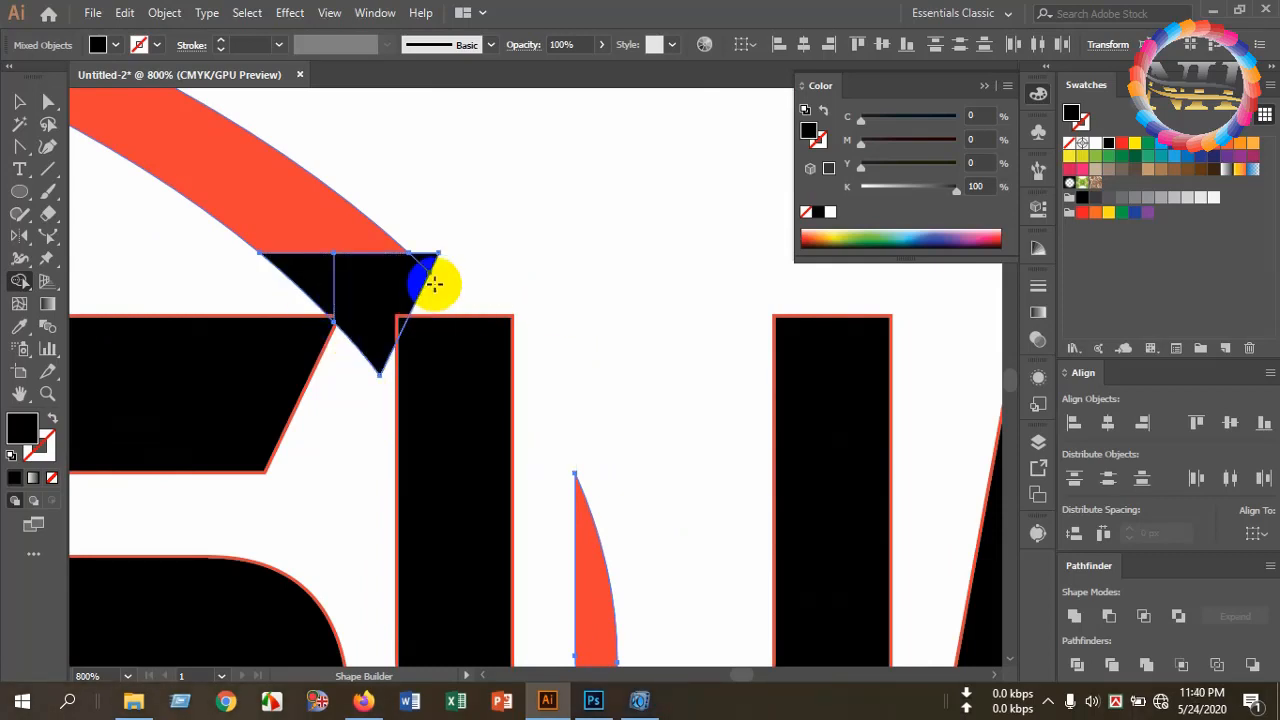
{"action": "left_click", "coordinate": [328, 287], "text": "alt"}
{"action": "left_click", "coordinate": [380, 282], "text": "alt"}
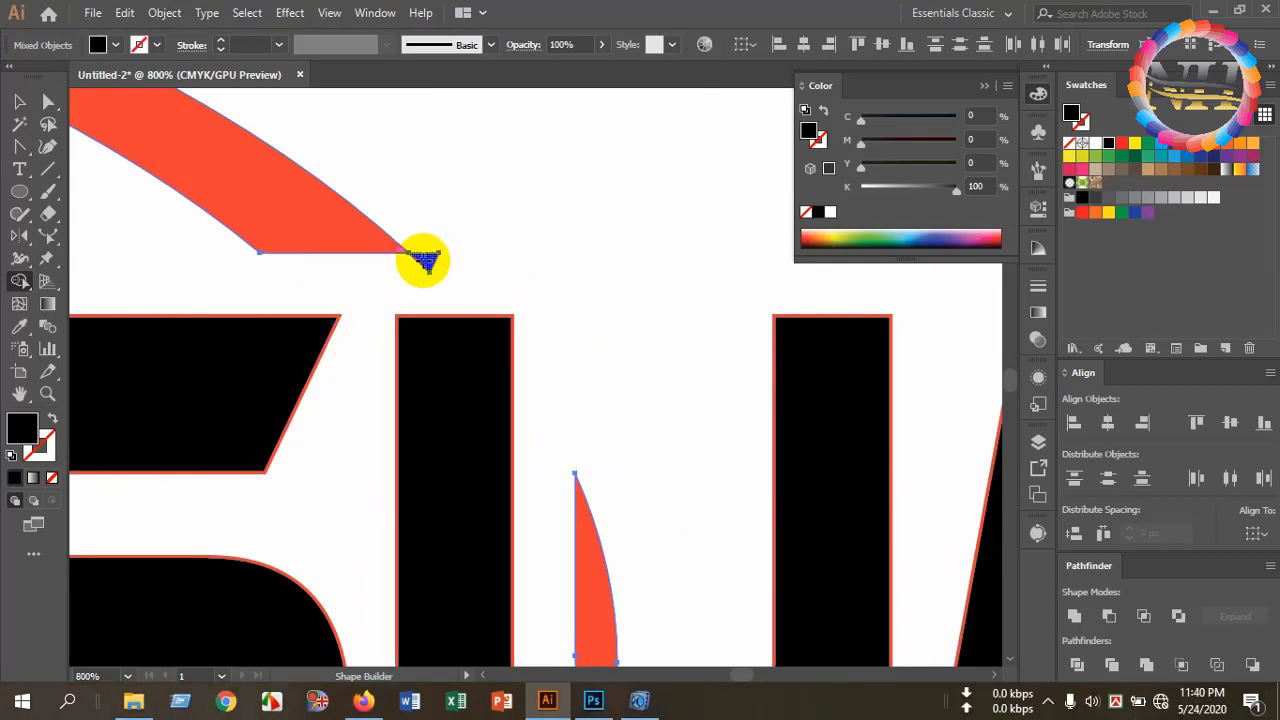
{"action": "left_click", "coordinate": [421, 262], "text": "alt"}
{"action": "scroll", "coordinate": [533, 527], "scroll_direction": "down", "scroll_amount": 2}
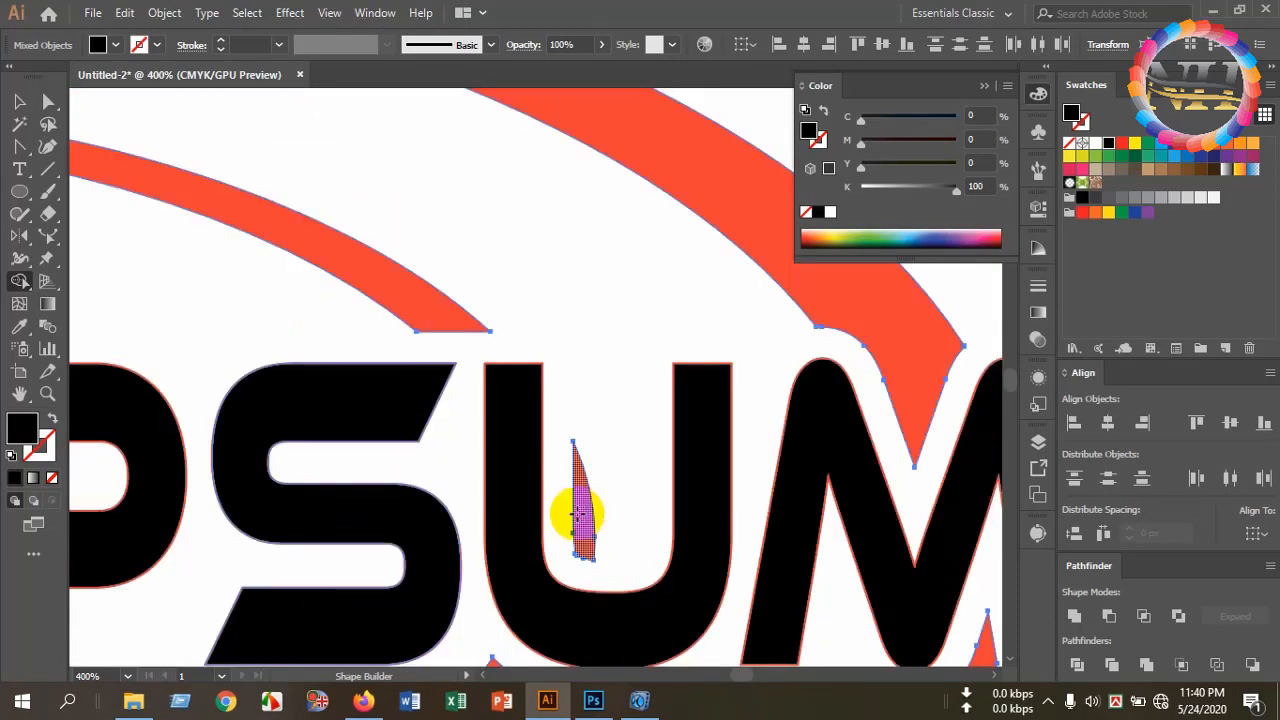
{"action": "left_click", "coordinate": [584, 520], "text": "alt"}
- Subtract the leftover ring fragments between the O and R of LOREM with Shape Builder
{"action": "scroll", "coordinate": [586, 530], "scroll_direction": "down", "scroll_amount": 4}
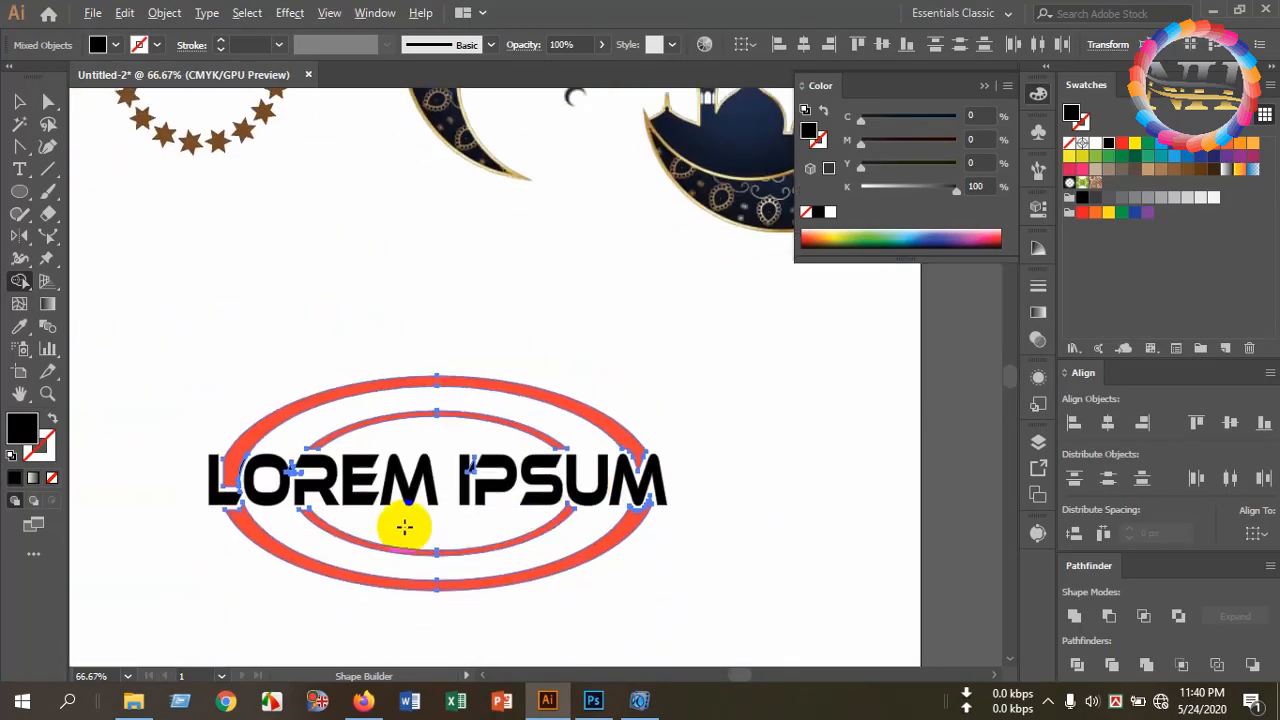
{"action": "scroll", "coordinate": [197, 497], "scroll_direction": "up", "scroll_amount": 3}
{"action": "scroll", "coordinate": [197, 497], "scroll_direction": "up", "scroll_amount": 4}
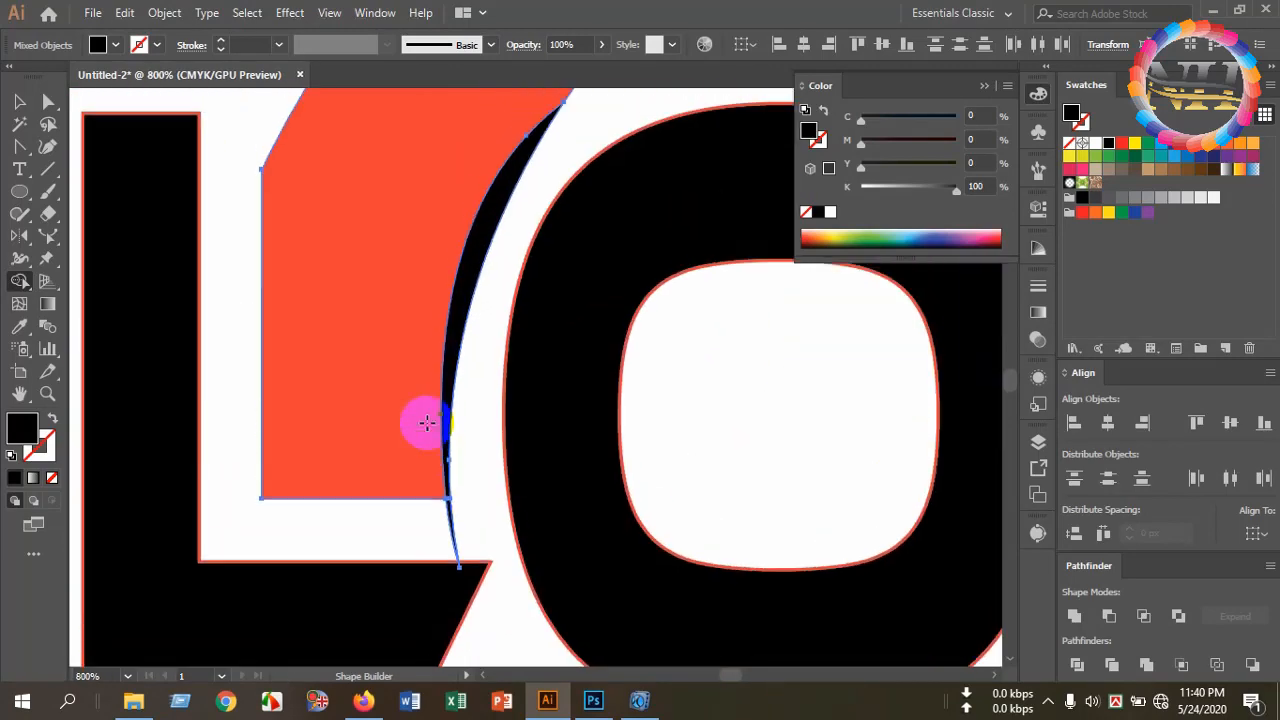
{"action": "scroll", "coordinate": [458, 418], "scroll_direction": "down", "scroll_amount": 4}
{"action": "scroll", "coordinate": [443, 457], "scroll_direction": "up", "scroll_amount": 4}
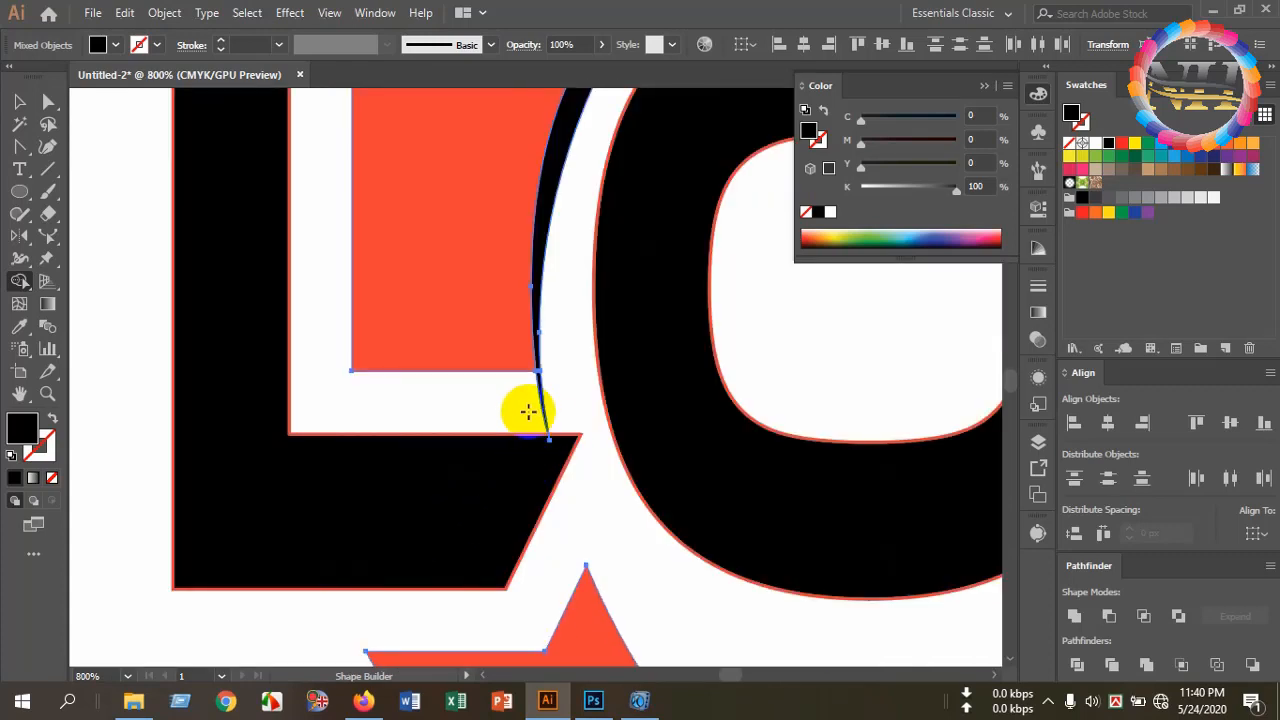
{"action": "scroll", "coordinate": [541, 401], "scroll_direction": "down", "scroll_amount": 3}
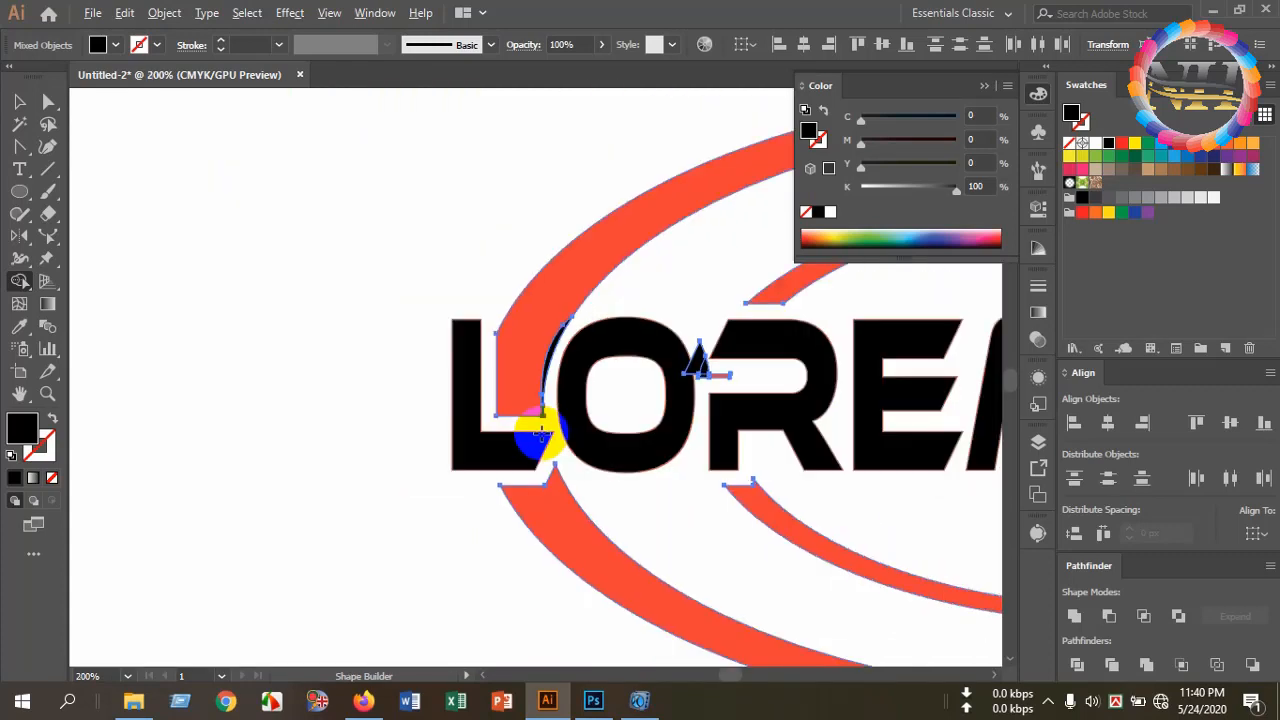
{"action": "scroll", "coordinate": [651, 371], "scroll_direction": "up", "scroll_amount": 2}
{"action": "left_click_drag", "start_coordinate": [720, 360], "coordinate": [751, 400]}
{"action": "scroll", "coordinate": [751, 400], "scroll_direction": "down", "scroll_amount": 5}
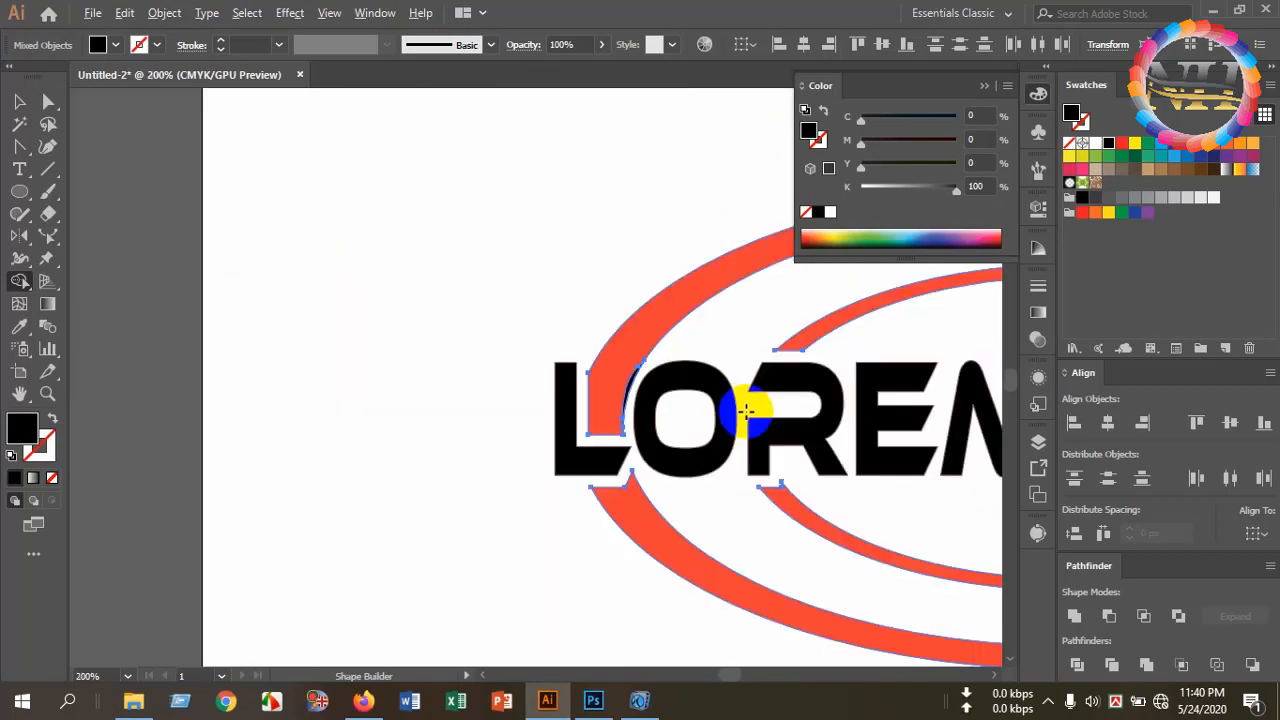
- Subtract the leftover black fragment between the I and P of IPSUM with Shape Builder
{"action": "left_click_drag", "start_coordinate": [866, 503], "coordinate": [443, 491]}
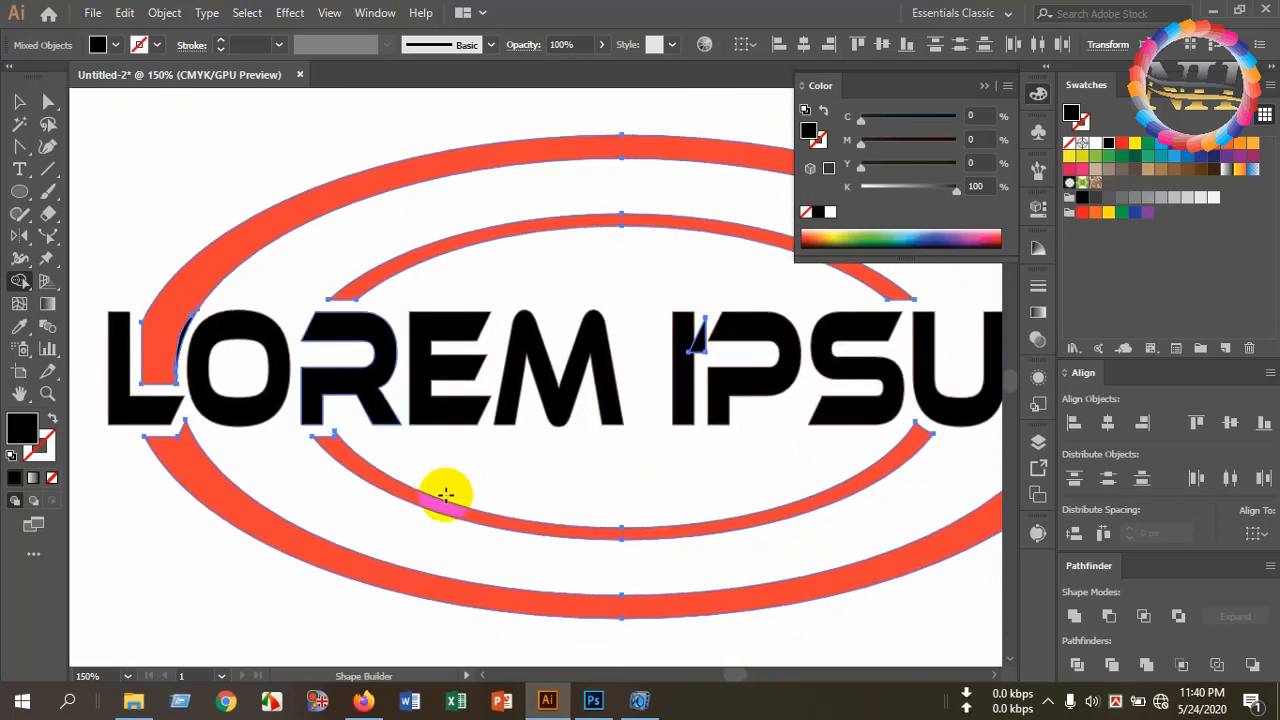
{"action": "scroll", "coordinate": [486, 517], "scroll_direction": "down", "scroll_amount": 2}
{"action": "scroll", "coordinate": [609, 423], "scroll_direction": "up", "scroll_amount": 3}
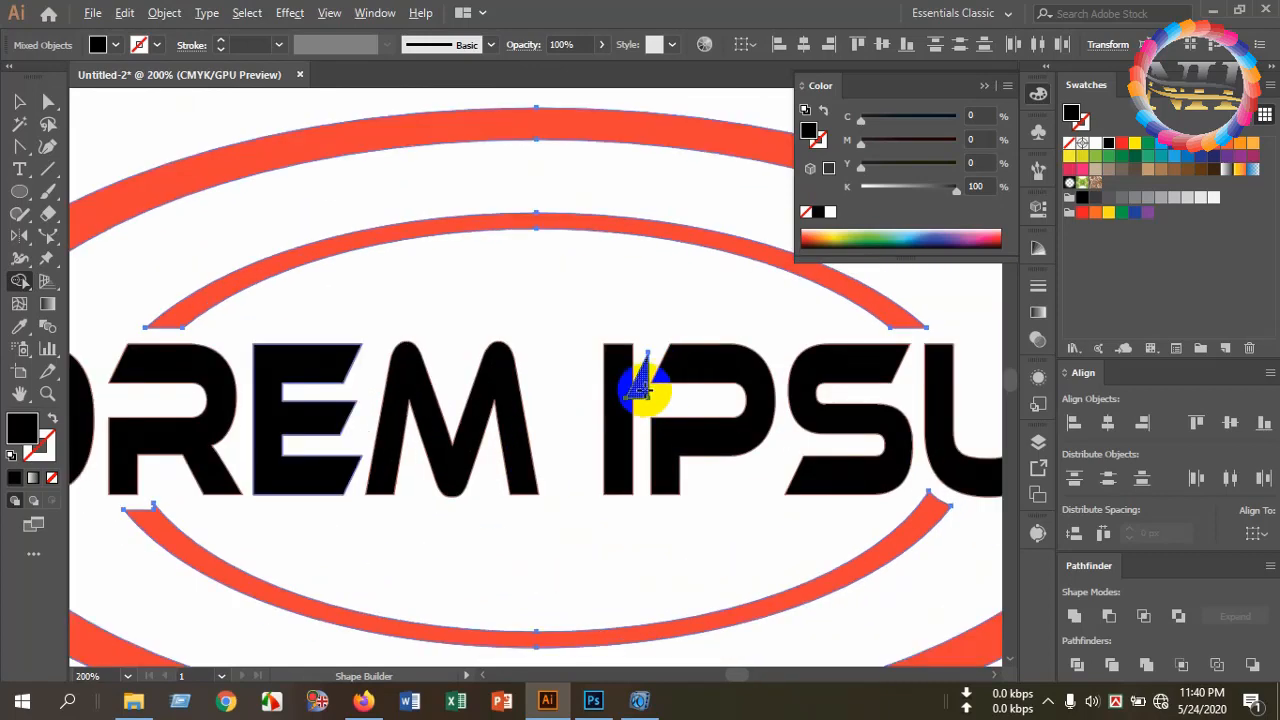
{"action": "scroll", "coordinate": [567, 504], "scroll_direction": "down", "scroll_amount": 4}
{"action": "scroll", "coordinate": [548, 503], "scroll_direction": "up", "scroll_amount": 2}
{"action": "left_click_drag", "start_coordinate": [561, 537], "coordinate": [523, 491]}
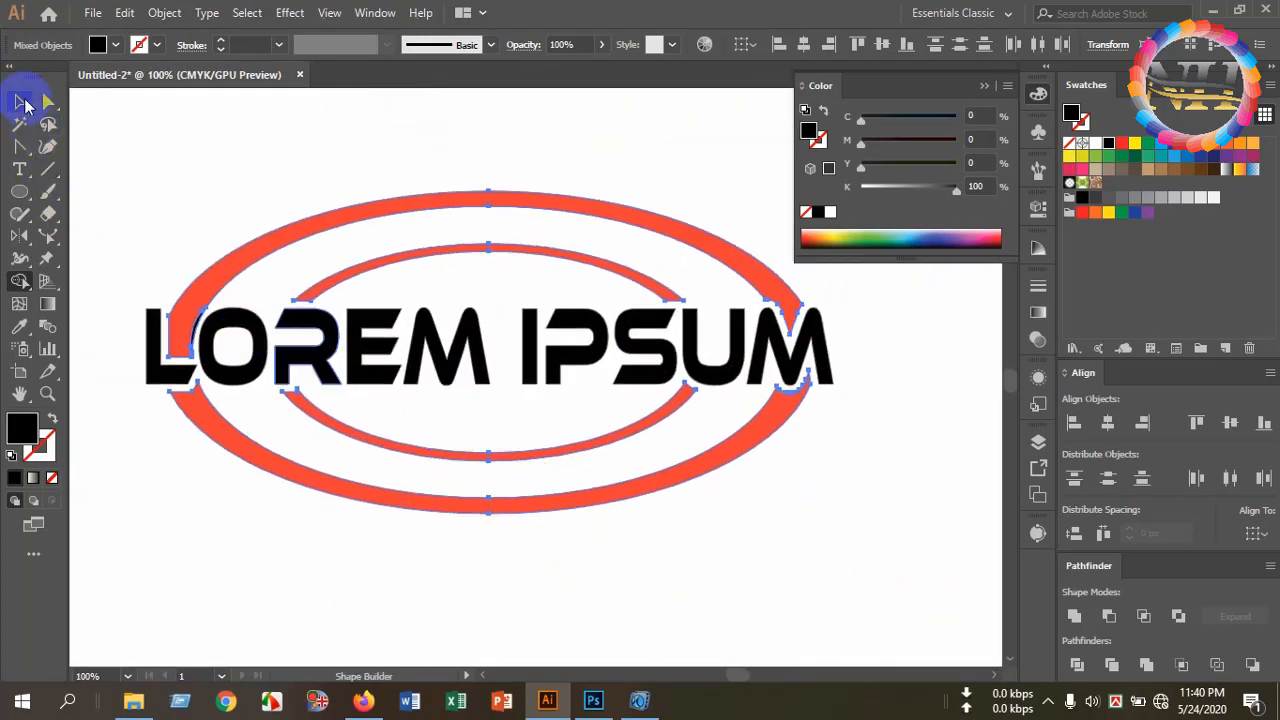
- Switch to the Selection tool and deselect the trimmed logo artwork
{"action": "left_click", "coordinate": [19, 101]}
{"action": "left_click", "coordinate": [180, 277]}
{"action": "scroll", "coordinate": [195, 310], "scroll_direction": "down", "scroll_amount": 2}
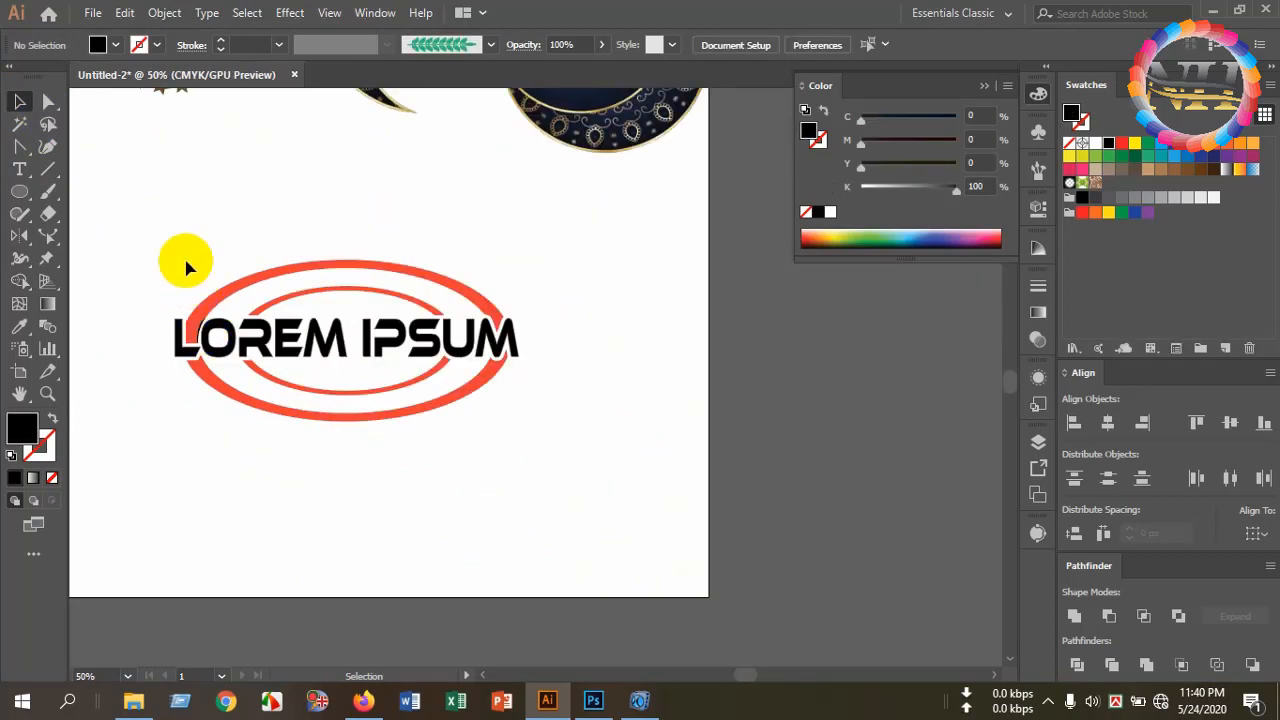
{"action": "left_click_drag", "start_coordinate": [176, 241], "coordinate": [410, 424]}
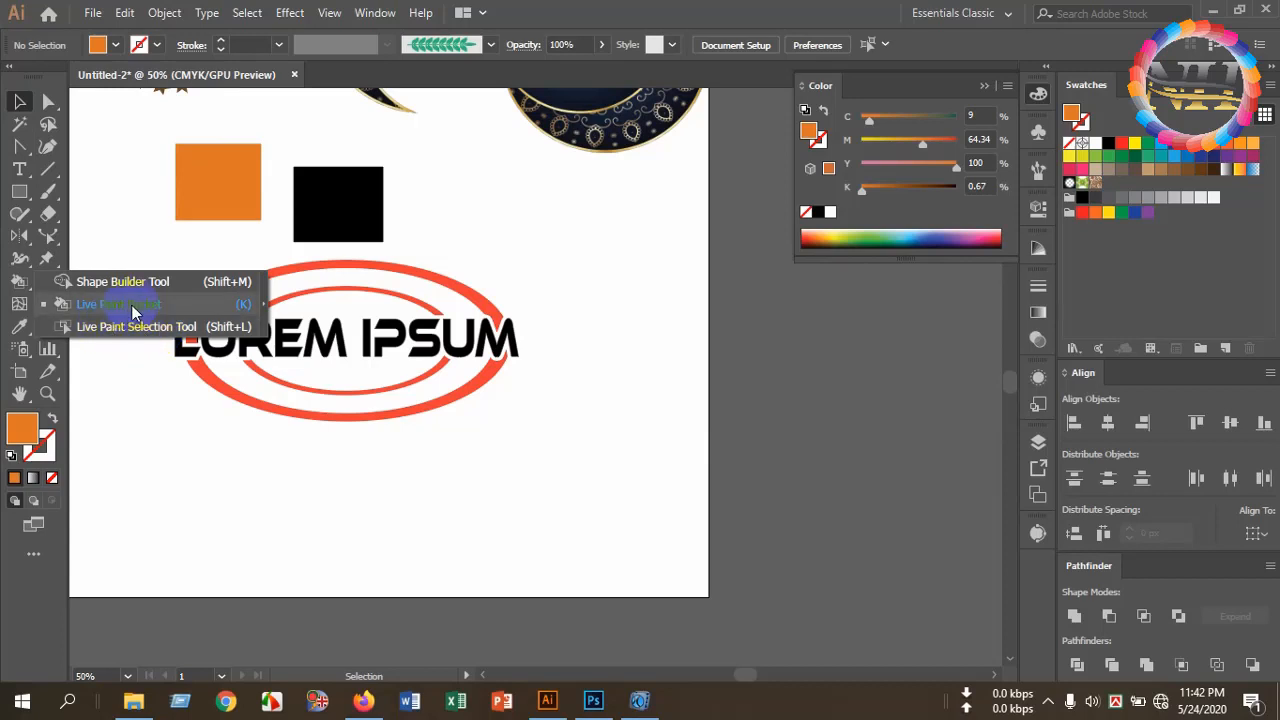
- Set the fill to beige B5A596 and paint the orange and black rectangles with the Live Paint Bucket
{"action": "left_click", "coordinate": [133, 312]}
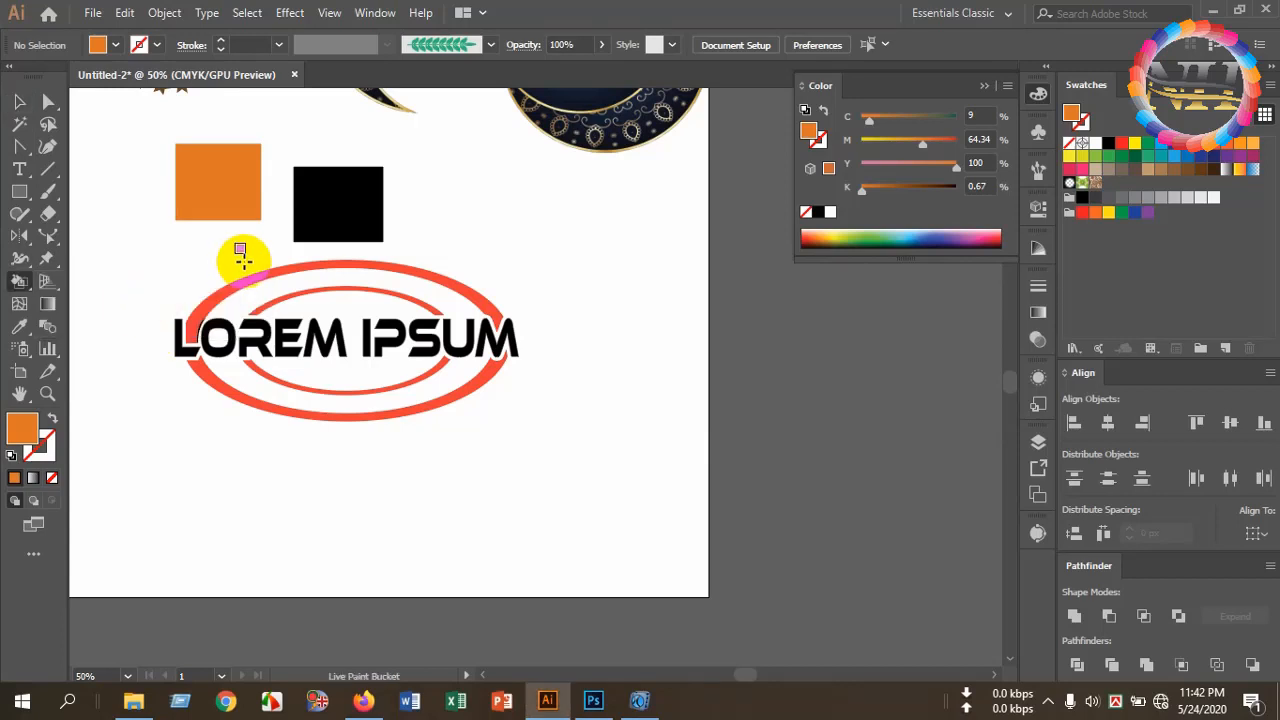
{"action": "double_click", "coordinate": [24, 432]}
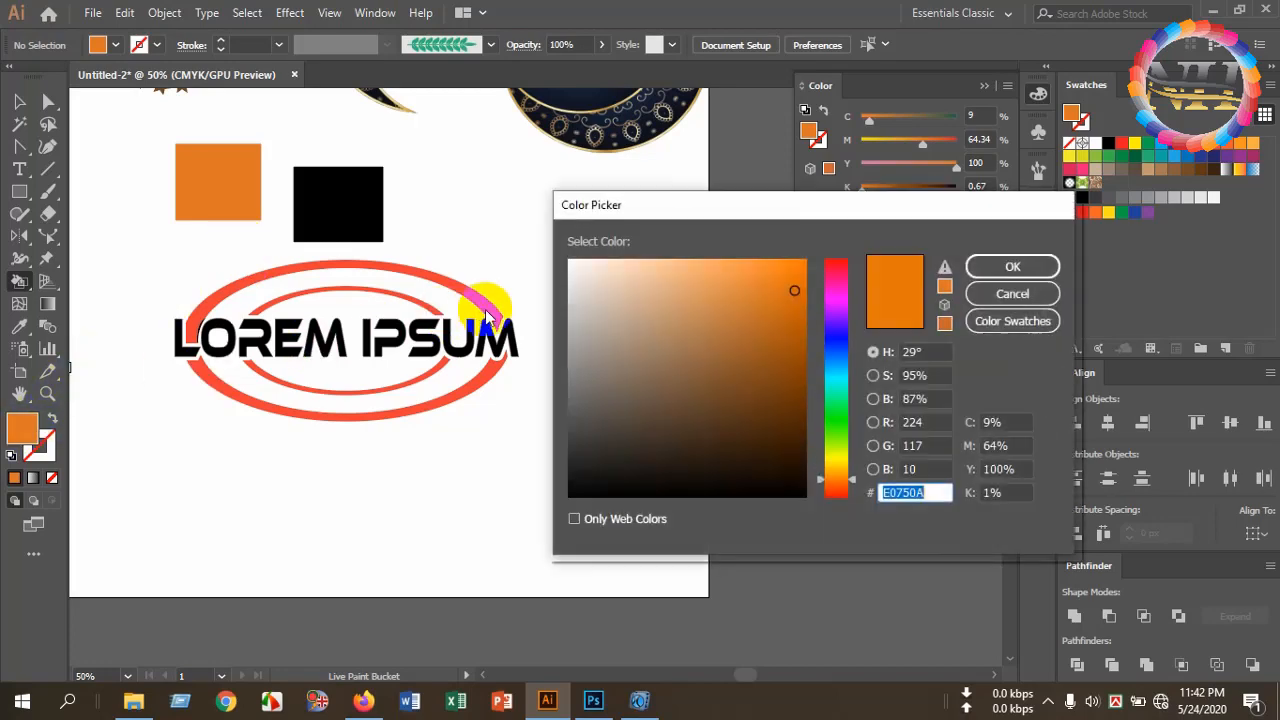
{"action": "left_click", "coordinate": [607, 328]}
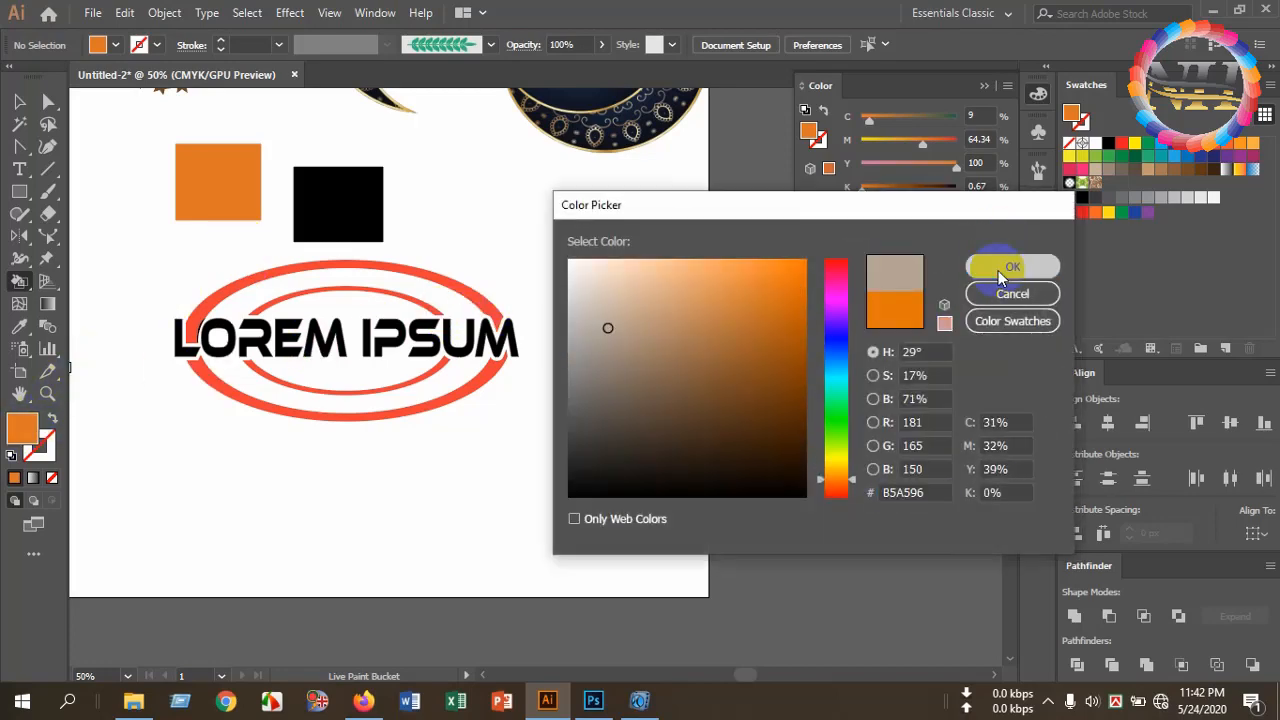
{"action": "left_click", "coordinate": [1008, 262]}
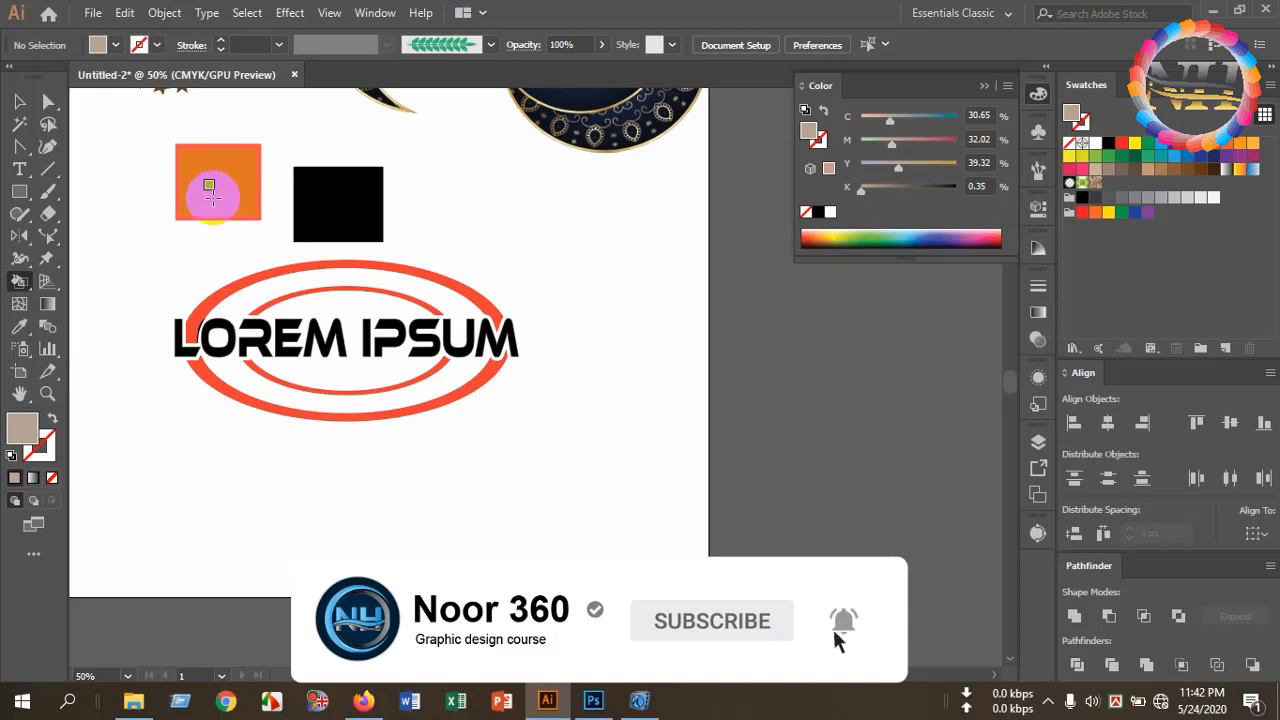
{"action": "left_click", "coordinate": [209, 186]}
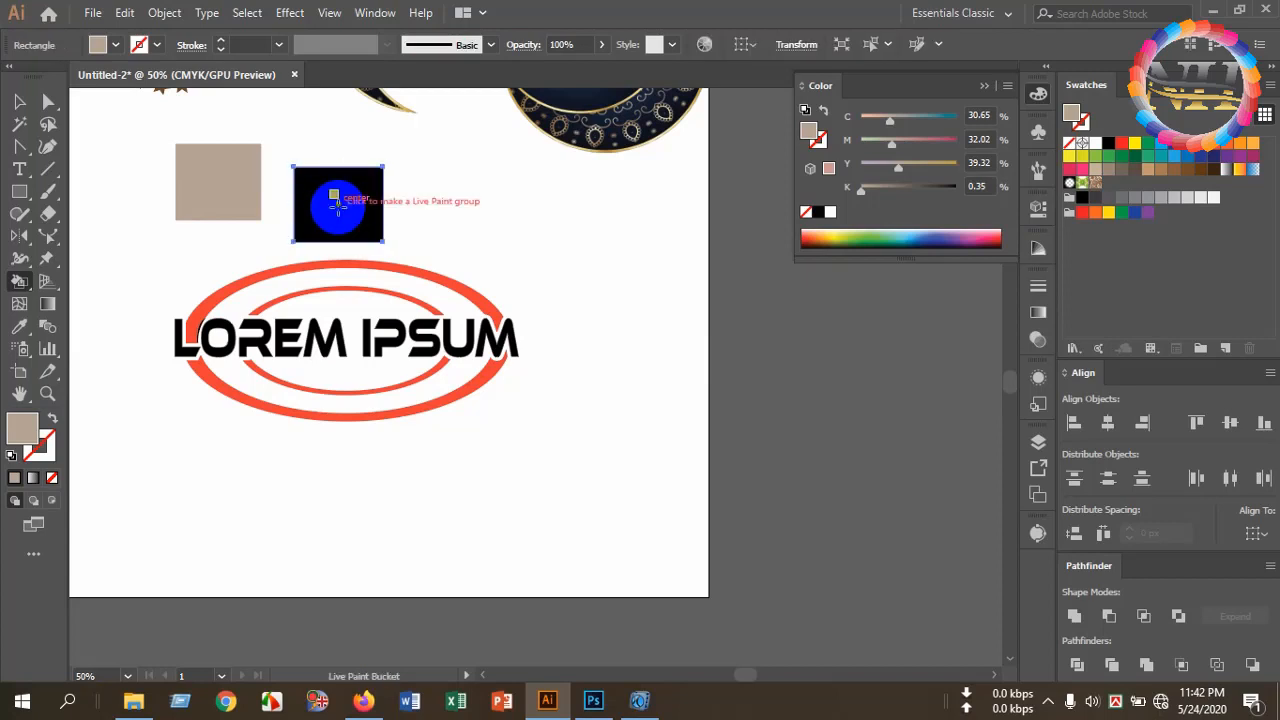
{"action": "left_click", "coordinate": [340, 205]}
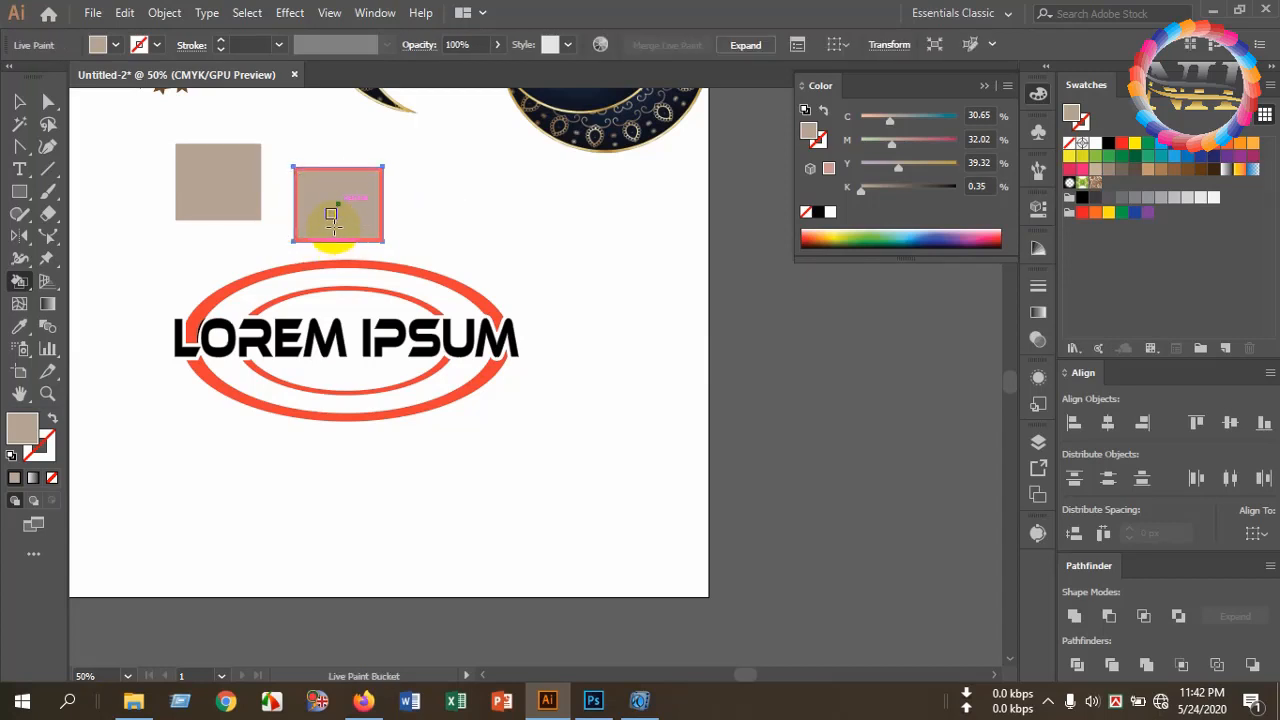
- Select the outer elliptical ring and paint its upper half beige with the Live Paint Bucket
{"action": "left_click", "coordinate": [251, 280], "text": "ctrl"}
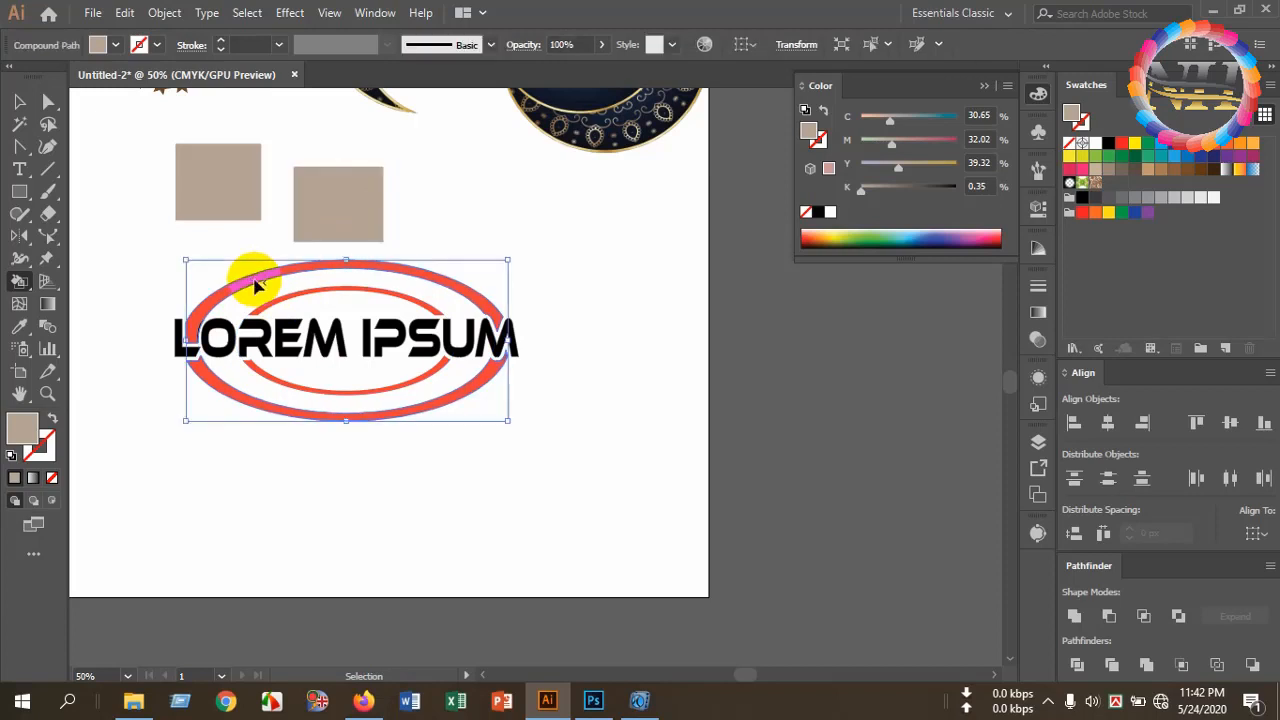
{"action": "left_click", "coordinate": [251, 274]}
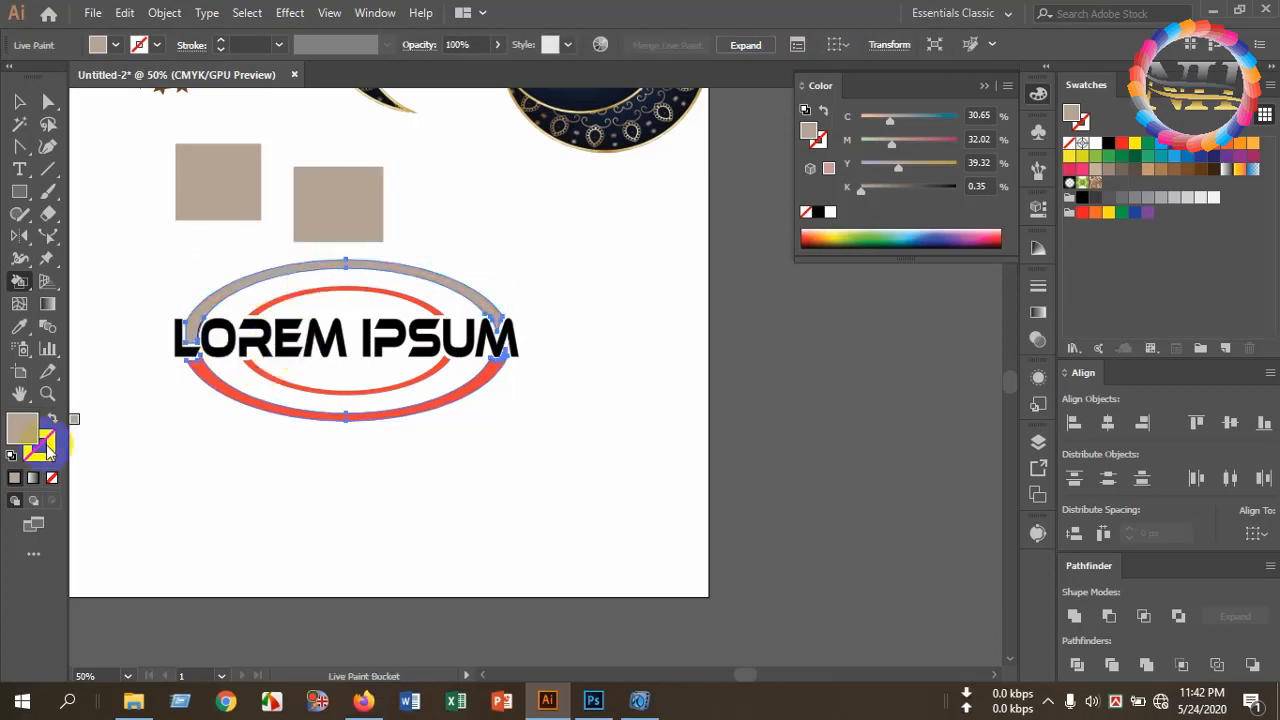
- Recolor the left beige rectangle with Live Paint Selection, trying purple and orange before teal C80 M10 Y45 K0, and return to Shape Builder
{"action": "mouse_move", "coordinate": [19, 281]}
{"action": "left_mouse_down"}
{"action": "mouse_move", "coordinate": [166, 307]}
{"action": "mouse_move", "coordinate": [158, 332]}
{"action": "left_mouse_up"}
{"action": "left_click", "coordinate": [224, 197]}
{"action": "left_click", "coordinate": [219, 197]}
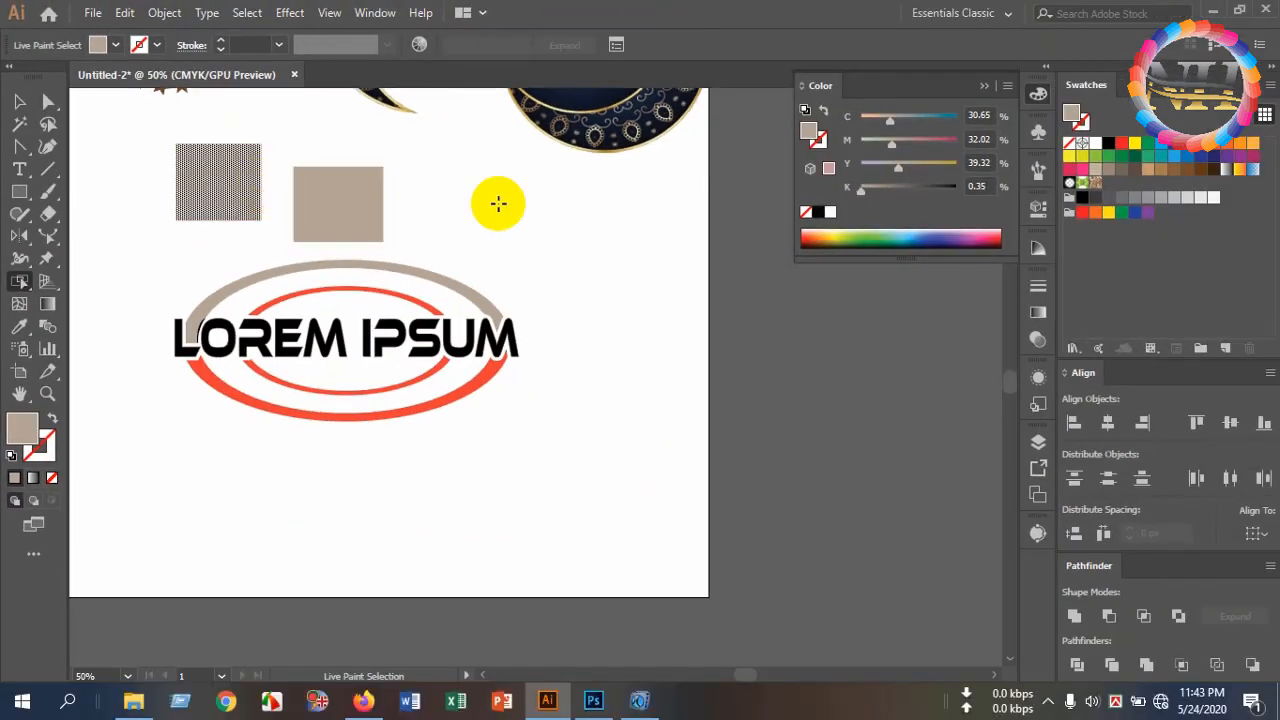
{"action": "left_click", "coordinate": [1175, 157]}
{"action": "left_click", "coordinate": [1228, 158]}
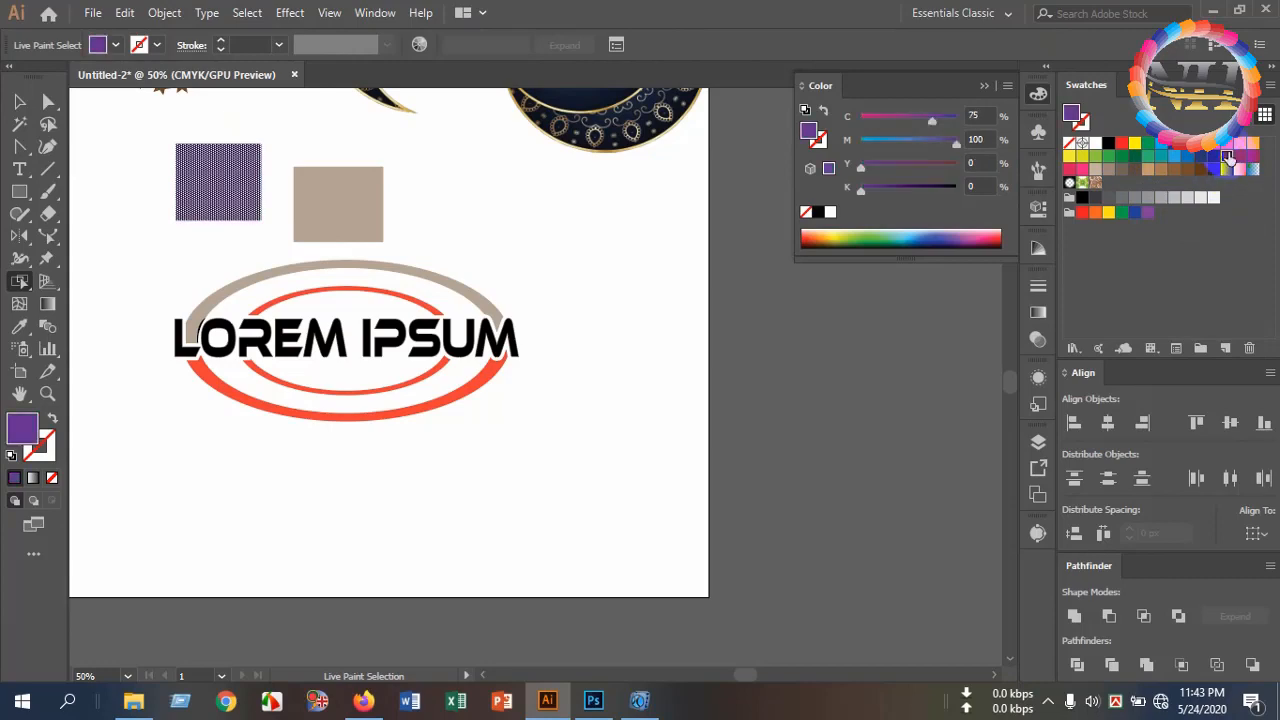
{"action": "left_click", "coordinate": [1250, 159]}
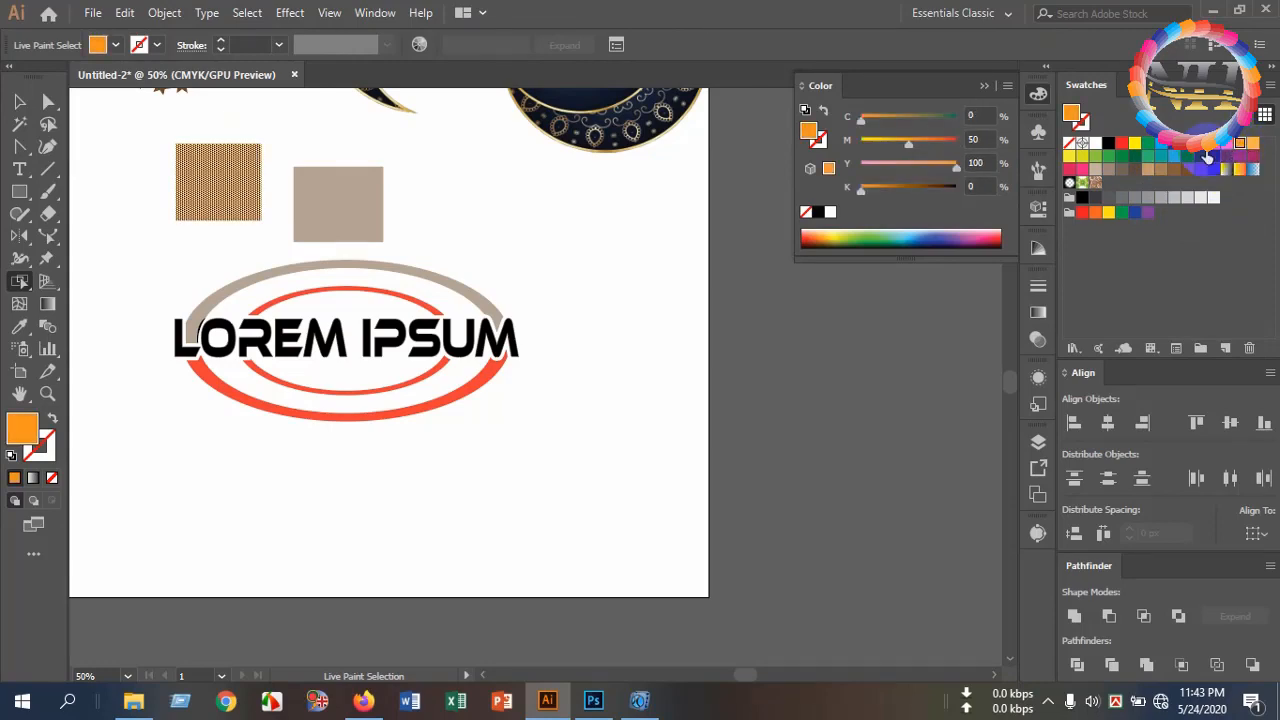
{"action": "left_click", "coordinate": [1206, 157]}
{"action": "left_click", "coordinate": [1160, 157]}
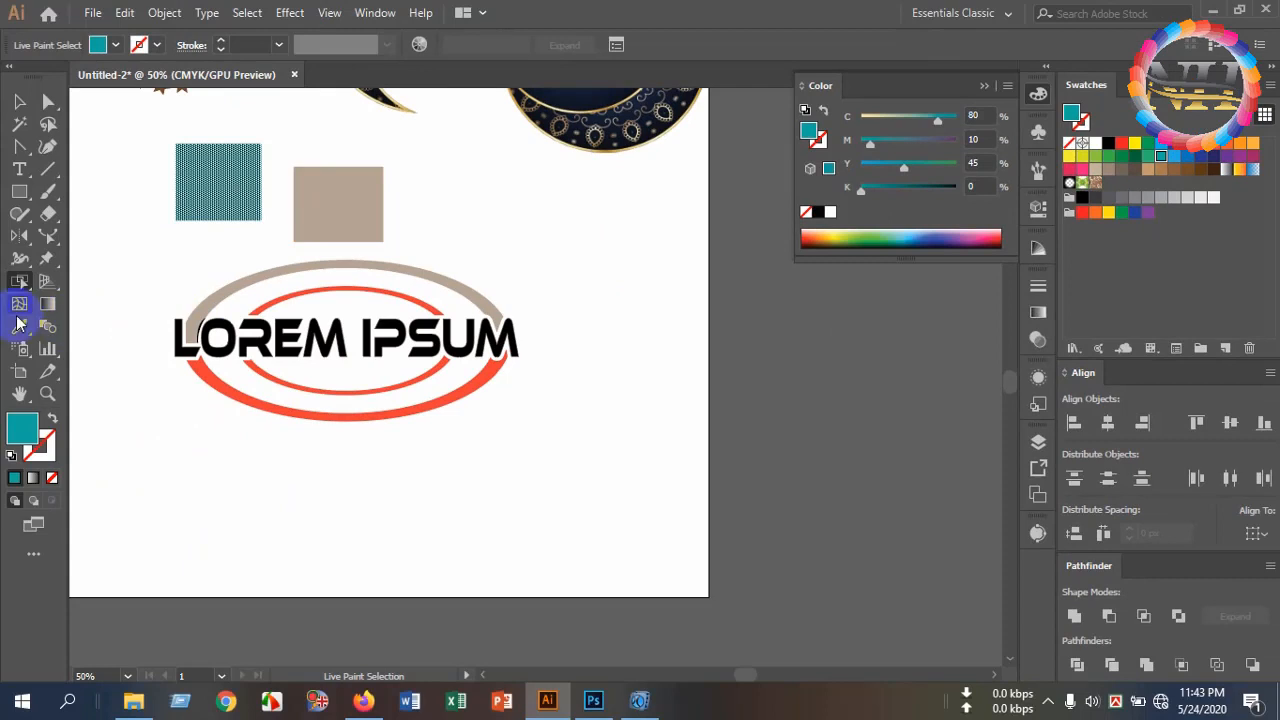
{"action": "right_click", "coordinate": [17, 283]}
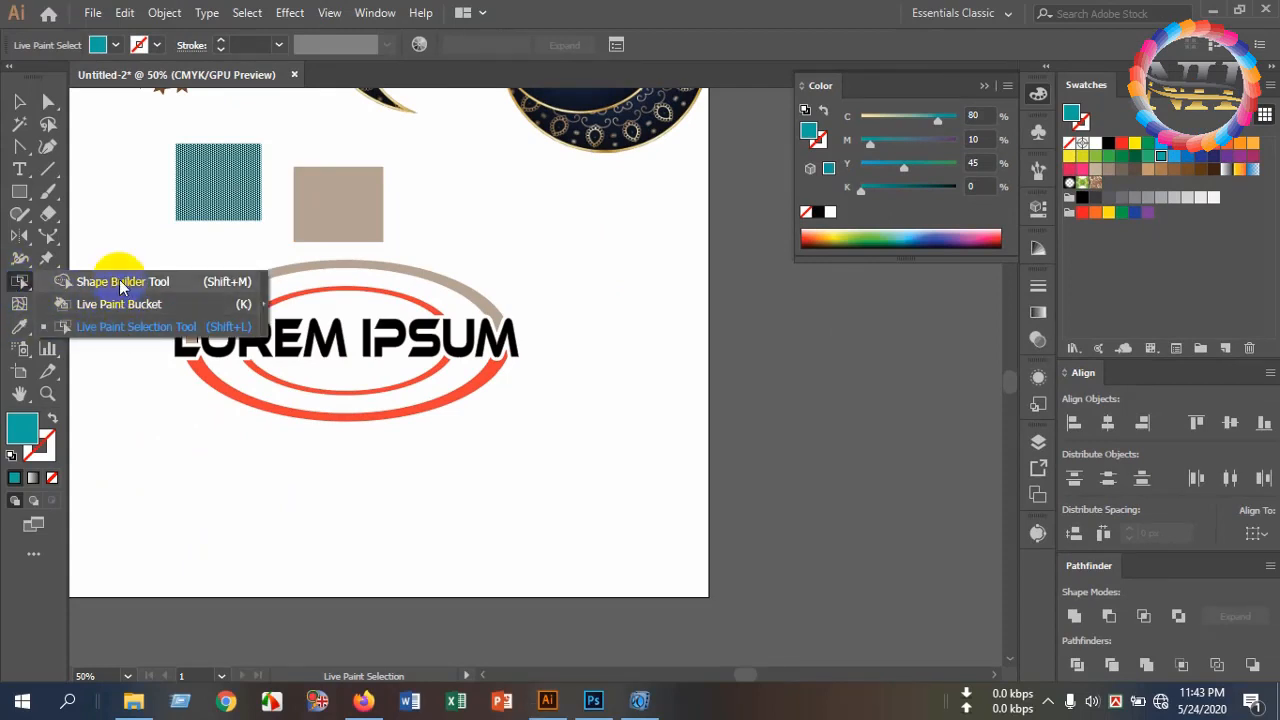
{"action": "left_click", "coordinate": [123, 284]}
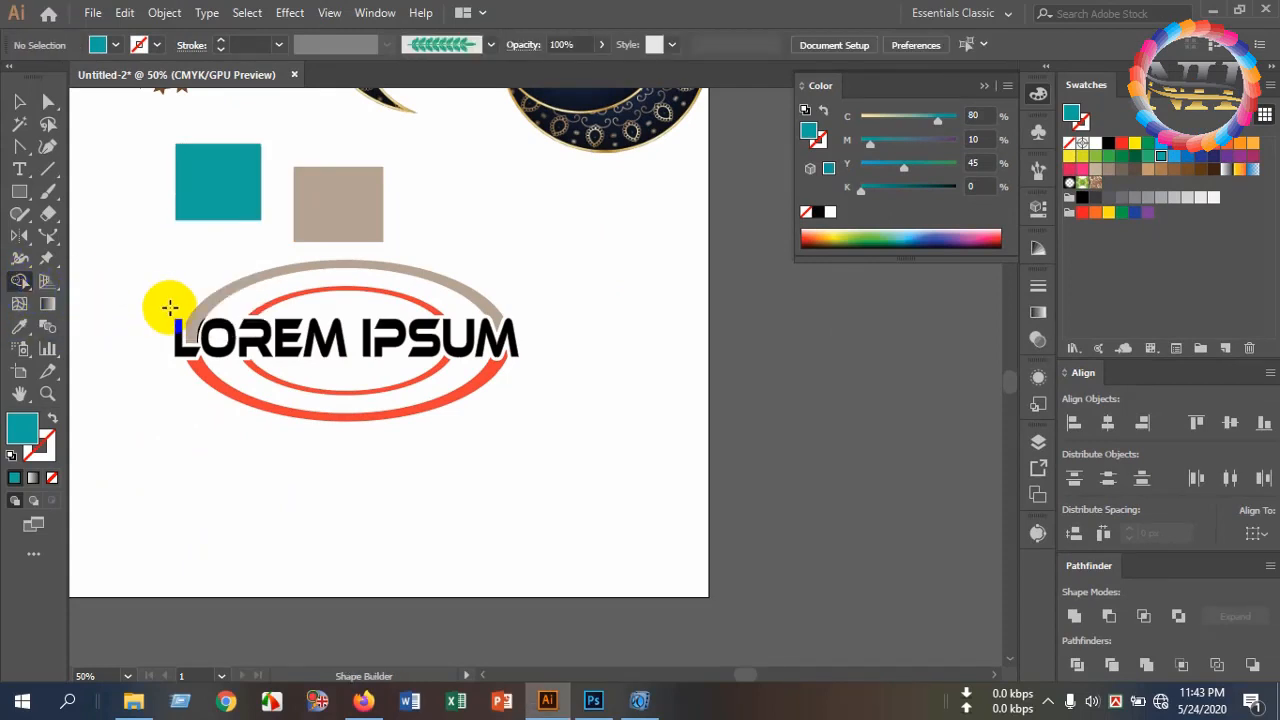